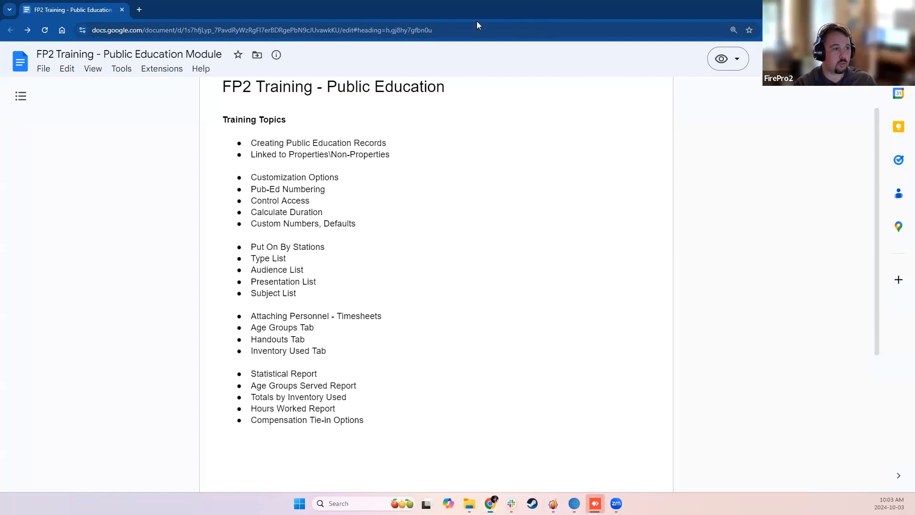
# Switch to FP2 and start a new public education record for the Mackenzie airport and terminal property, found by searching 100.
pyautogui.hotkey('alt', 'Tab')
pyautogui.moveTo(699, 29); pyautogui.dragTo(708, 37)
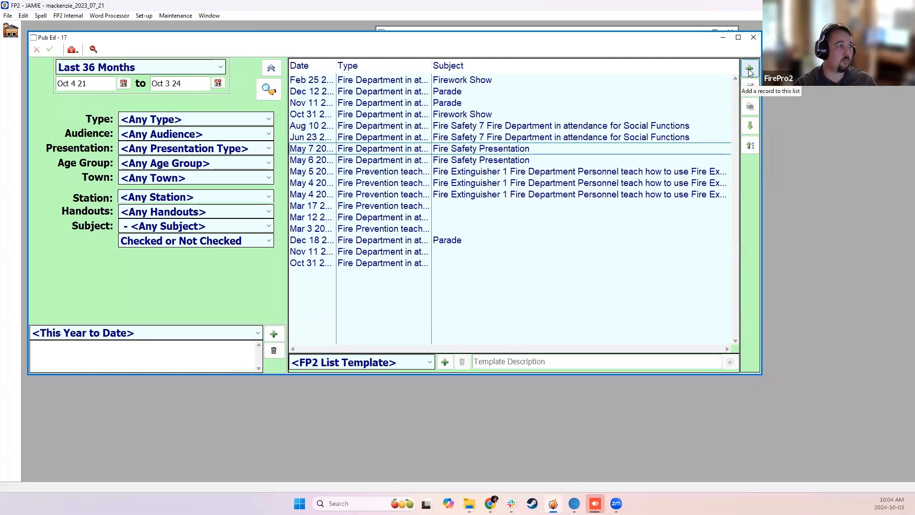
pyautogui.click(750, 69)
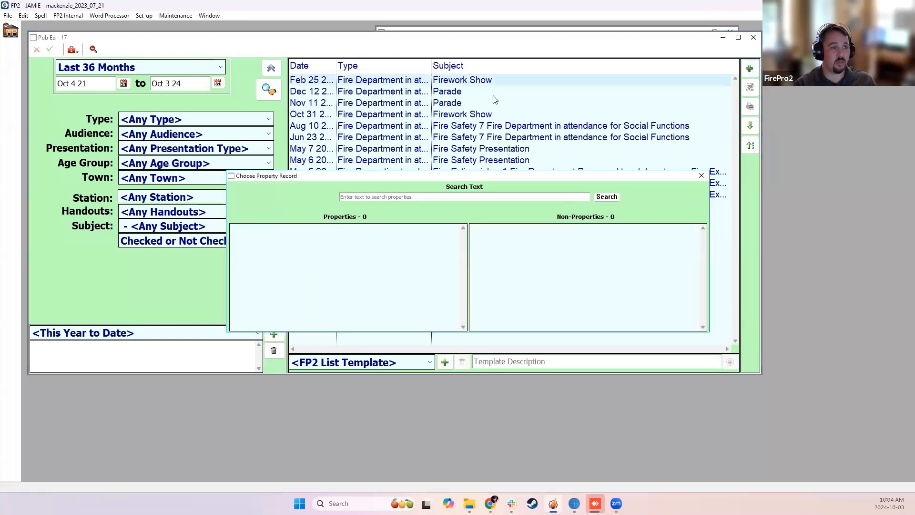
pyautogui.click(453, 196)
pyautogui.write('100')
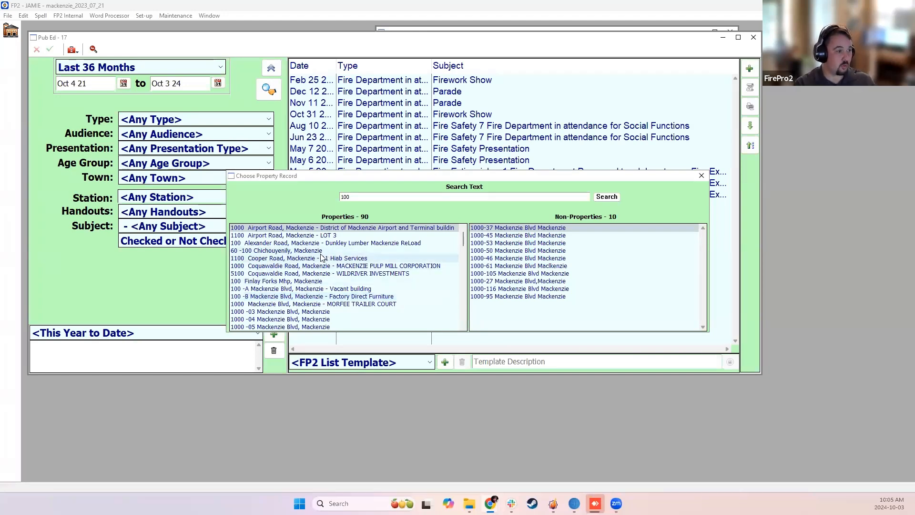
pyautogui.click(332, 228)
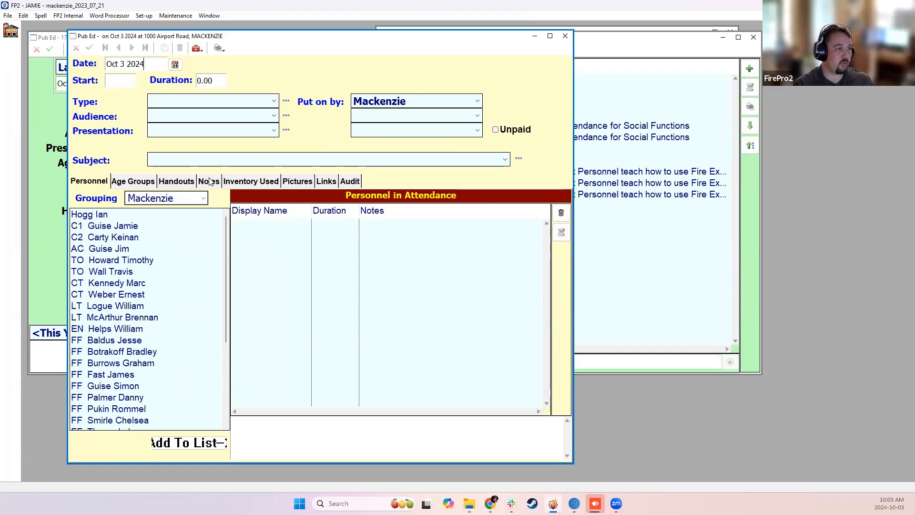
# Look through the Age Groups, Handouts and Personnel sections of the new record and close it without entering anything.
pyautogui.click(147, 182)
pyautogui.click(181, 180)
pyautogui.click(96, 186)
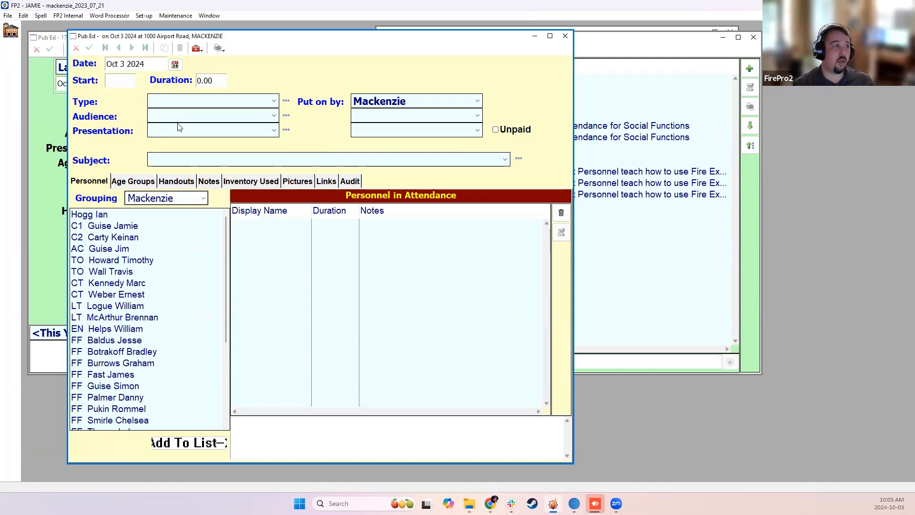
pyautogui.click(565, 36)
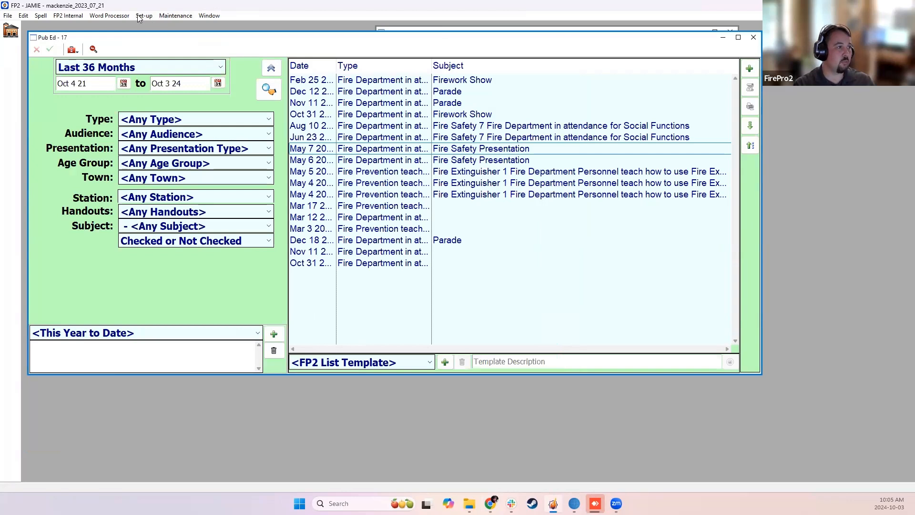
# Open the Pub-Ed options for Properties in the Custom Settings.
pyautogui.click(141, 16)
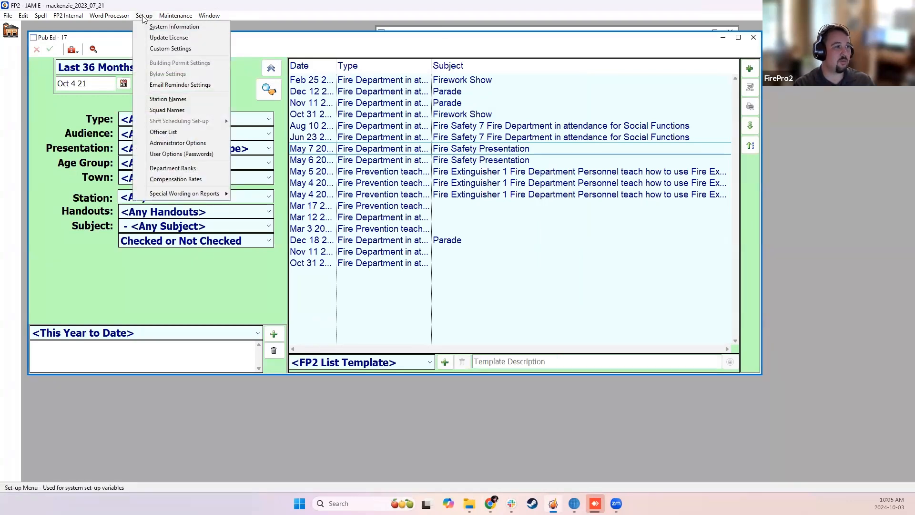
pyautogui.click(154, 49)
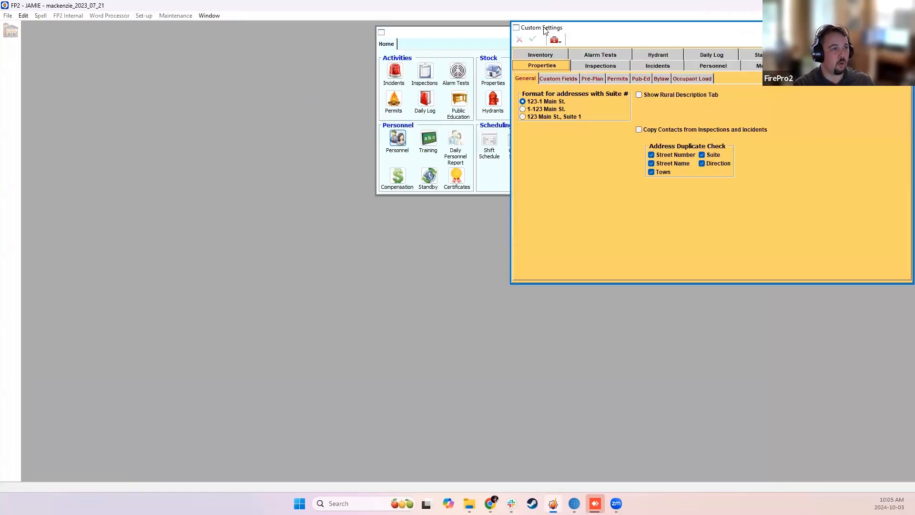
pyautogui.moveTo(550, 29); pyautogui.dragTo(182, 79)
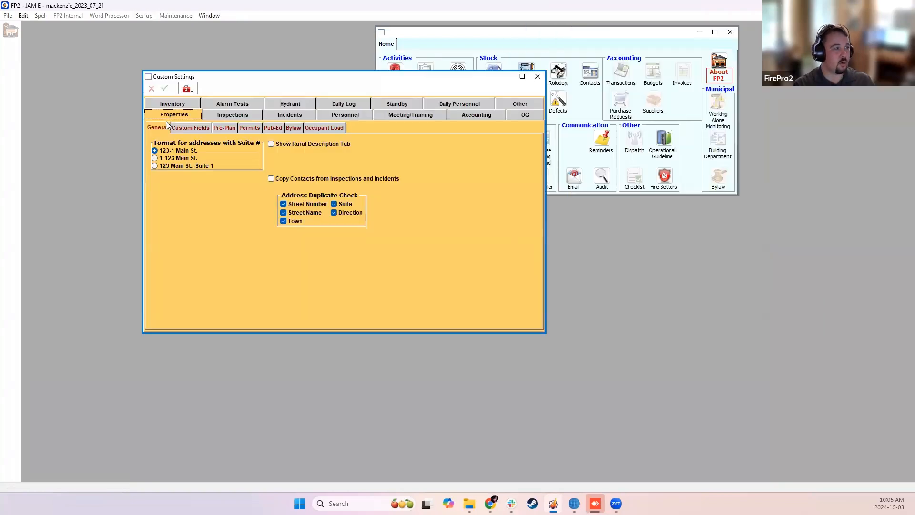
pyautogui.click(275, 129)
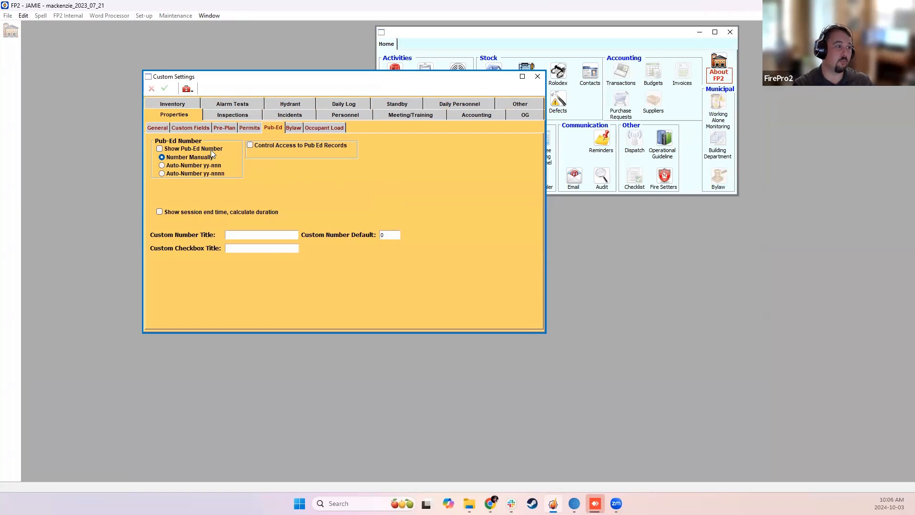
# Try the Show Pub-Ed Number option and the Control Access to Pub Ed Records option with Only Creator can Edit, clearing them again.
pyautogui.click(182, 150)
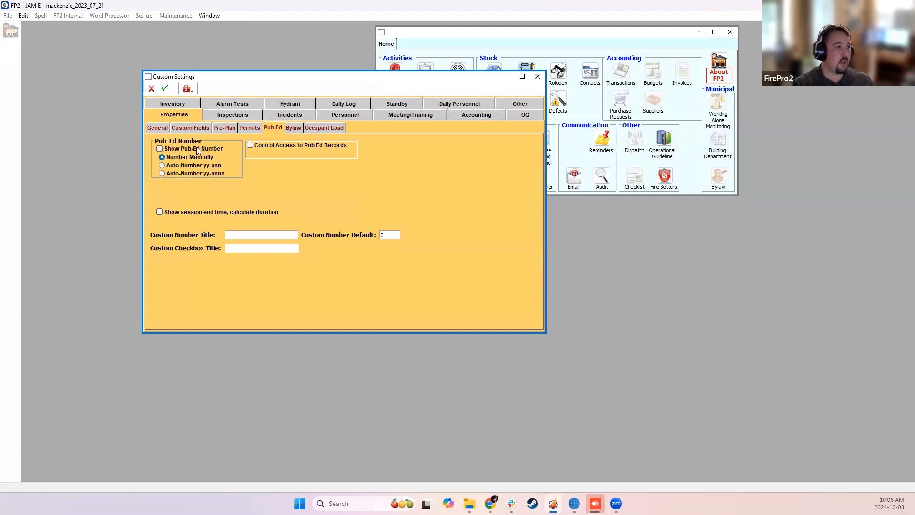
pyautogui.click(257, 144)
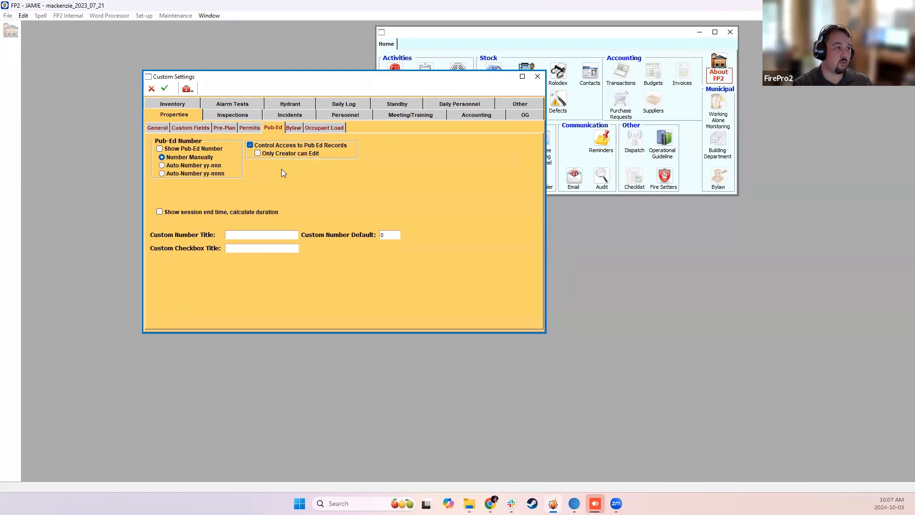
pyautogui.click(264, 155)
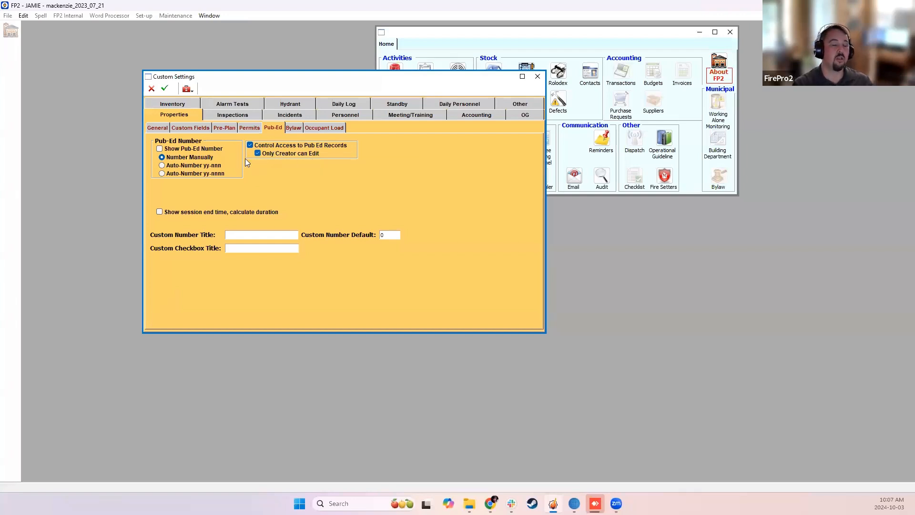
pyautogui.click(261, 145)
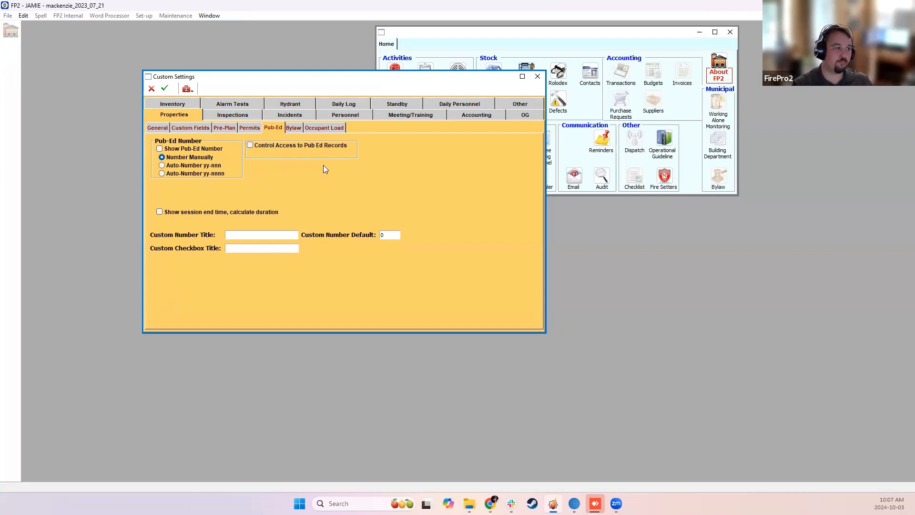
# Enable session end time with calculated duration, and define a custom number titled "Custom Number" with default 2.
pyautogui.click(218, 213)
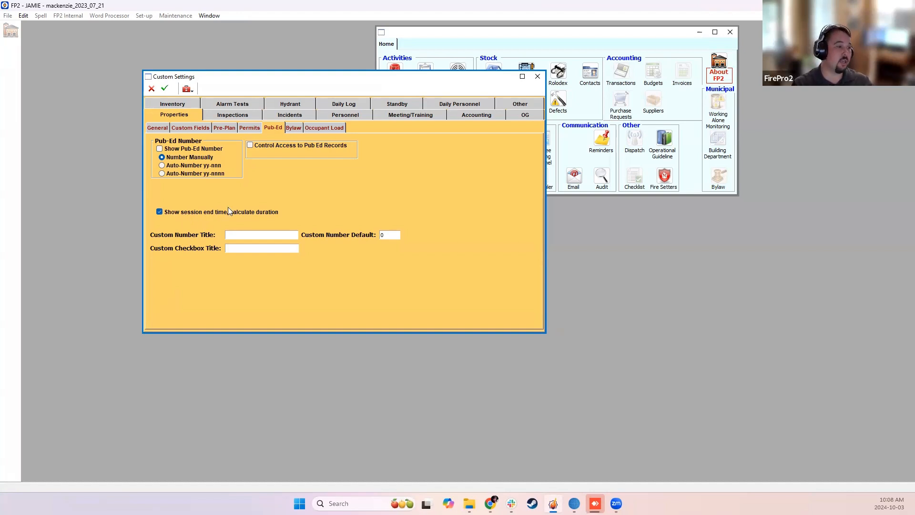
pyautogui.click(256, 234)
pyautogui.write('Custo')
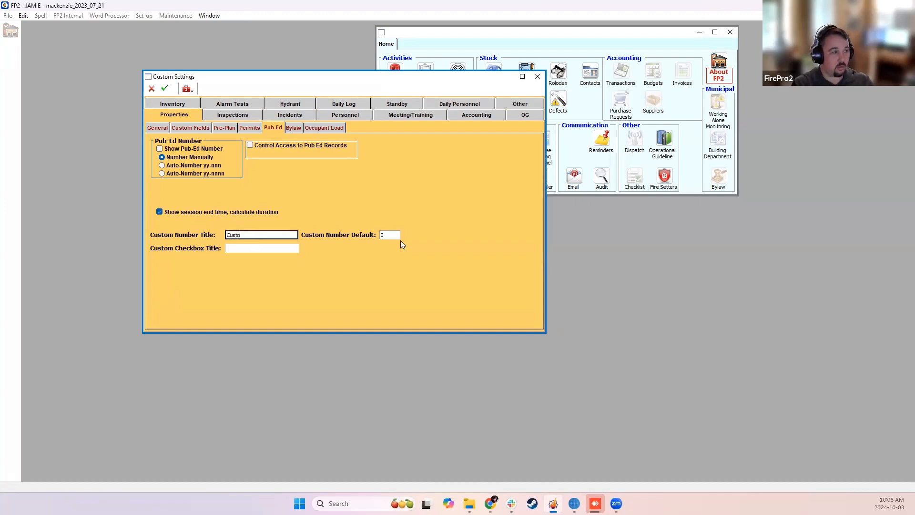
pyautogui.write('m Number')
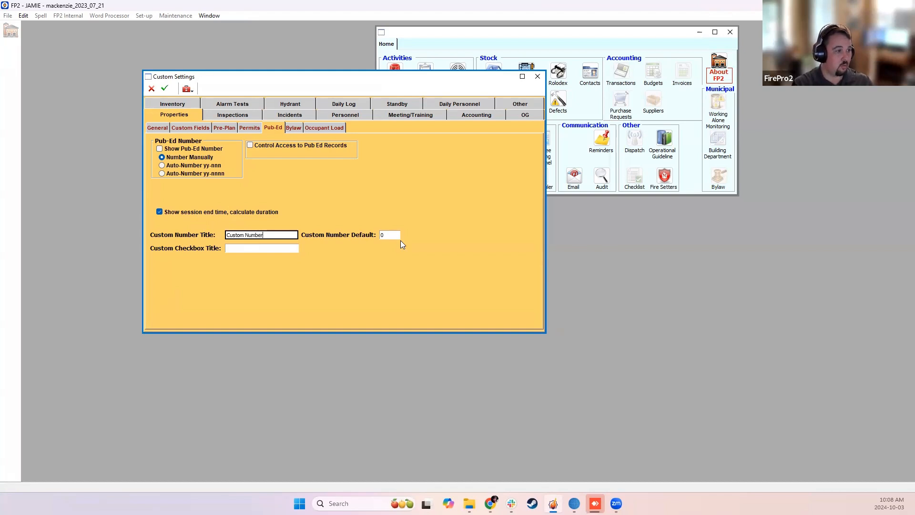
pyautogui.click(386, 232)
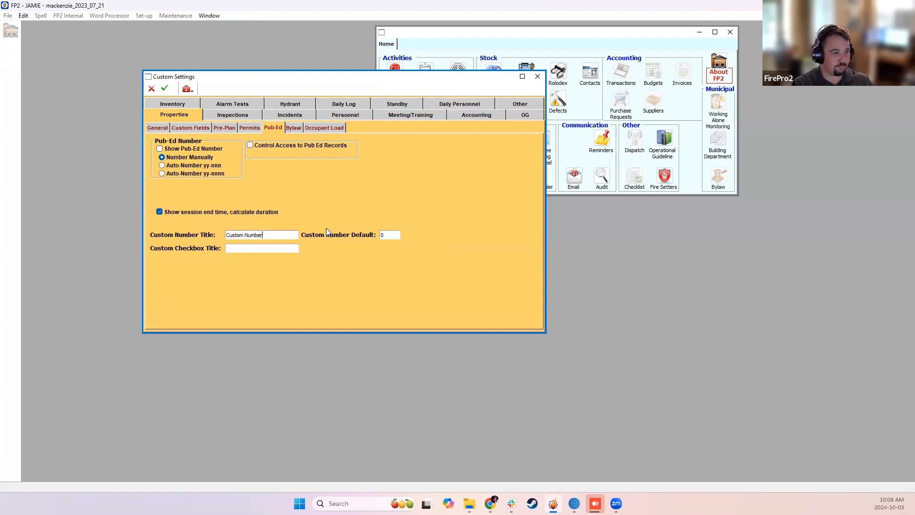
pyautogui.press('Tab')
pyautogui.write('2')
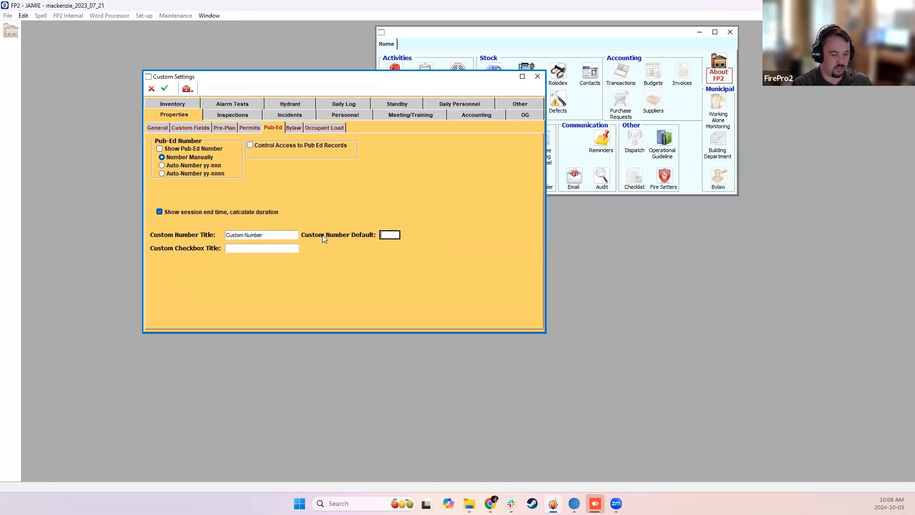
# Title the custom checkbox "Custom Checkbox", then save and close the Custom Settings.
pyautogui.click(249, 247)
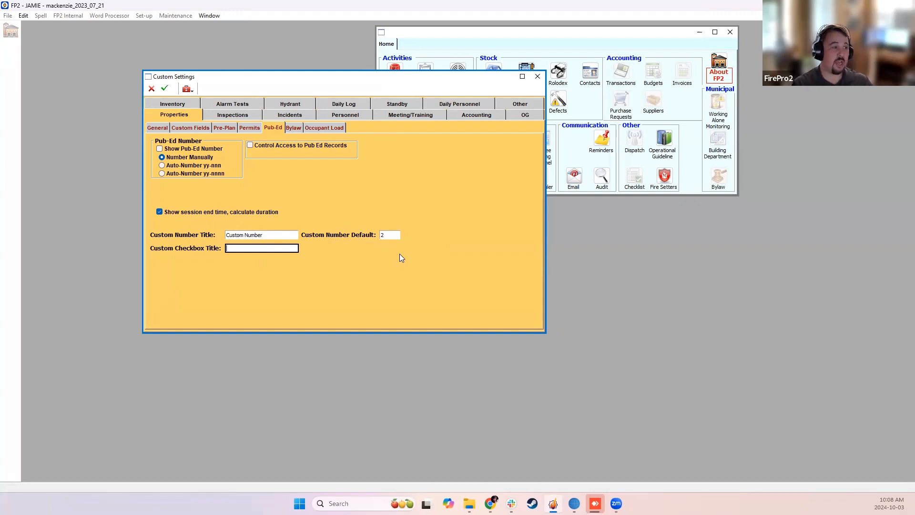
pyautogui.write('Custom Che')
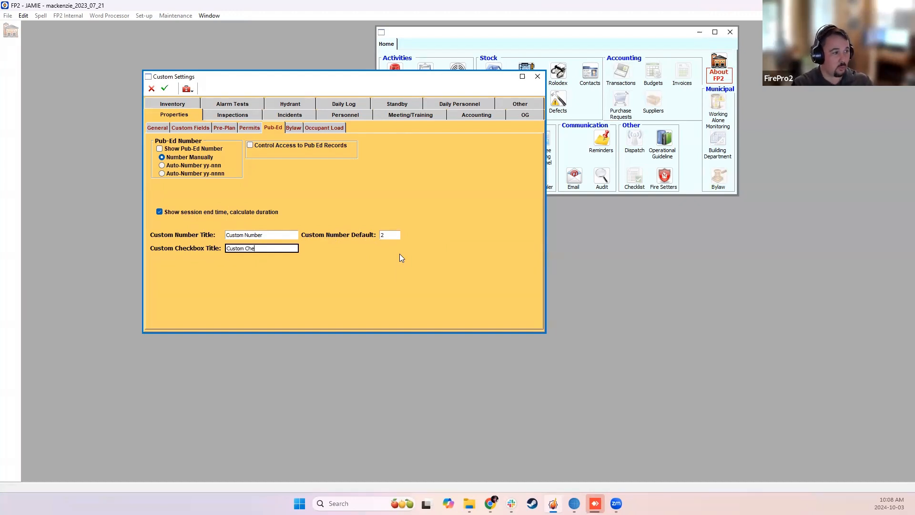
pyautogui.write('ckbox')
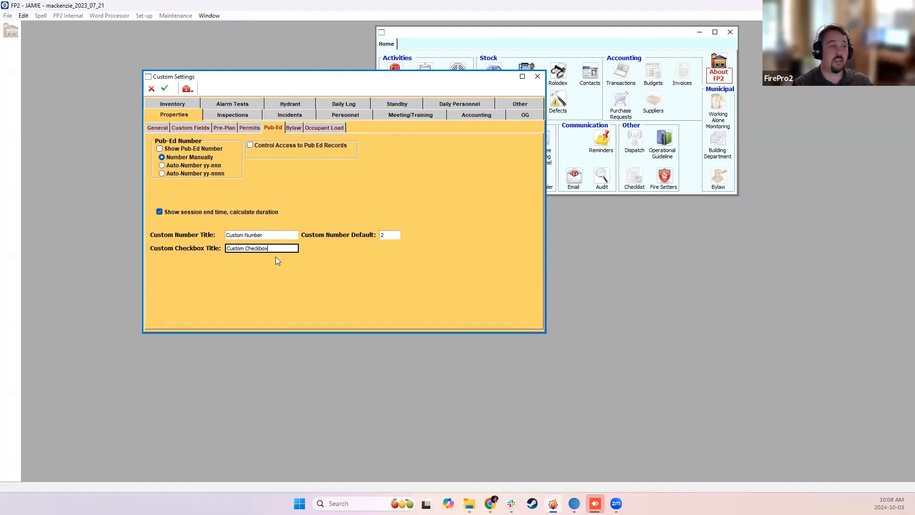
pyautogui.click(166, 89)
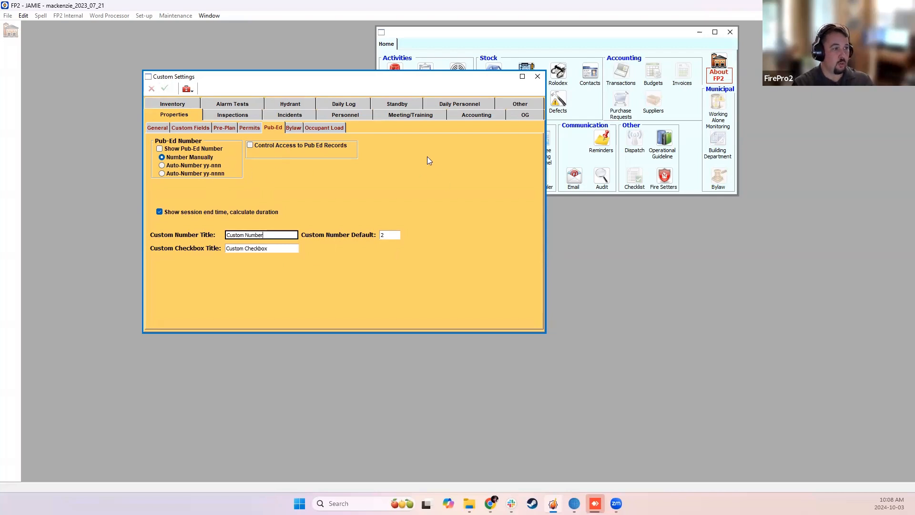
pyautogui.click(538, 77)
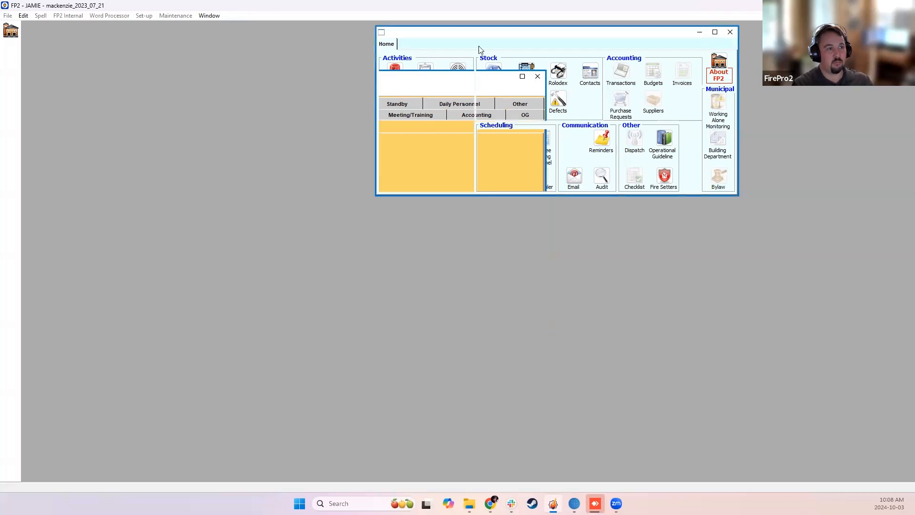
# Open the Public Education list and examine the choices of the Custom checkbox filter and the date range filter.
pyautogui.click(458, 98)
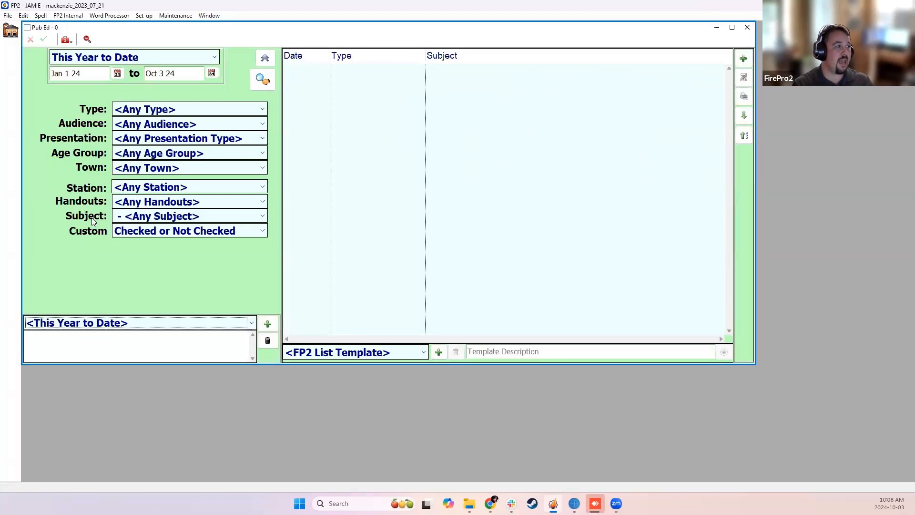
pyautogui.click(131, 232)
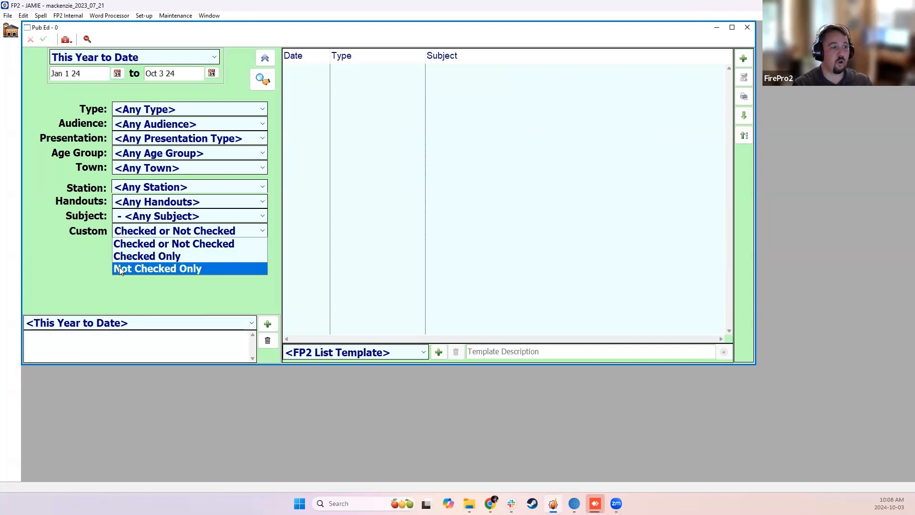
pyautogui.click(143, 235)
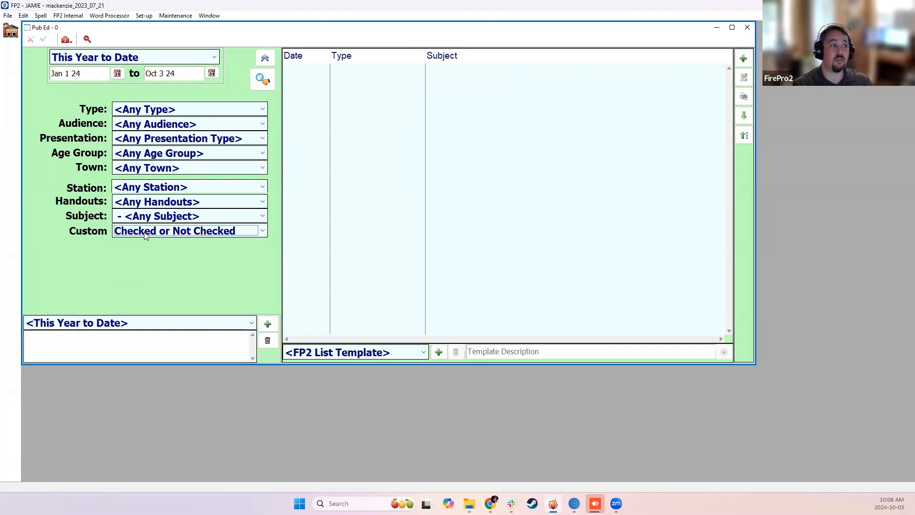
pyautogui.click(140, 57)
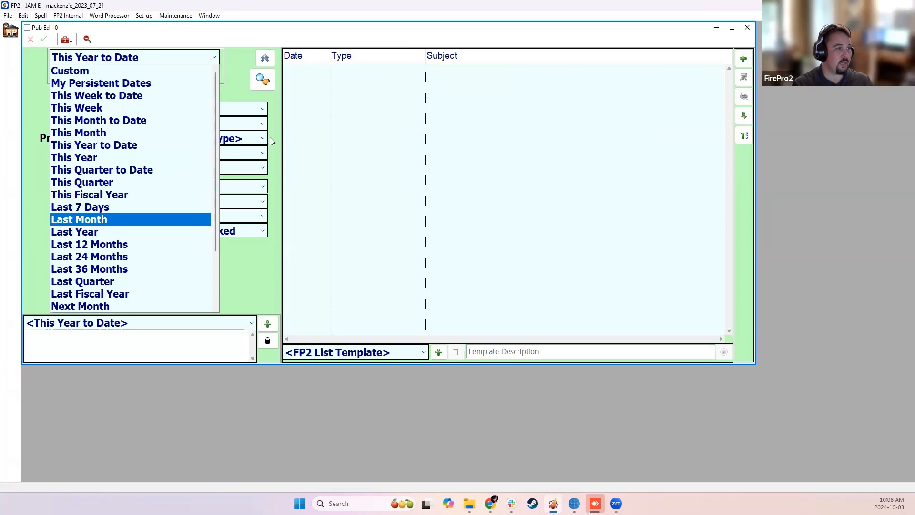
pyautogui.click(307, 121)
# Add a public education record for the first property found by searching 100, the Mackenzie airport property.
pyautogui.click(745, 58)
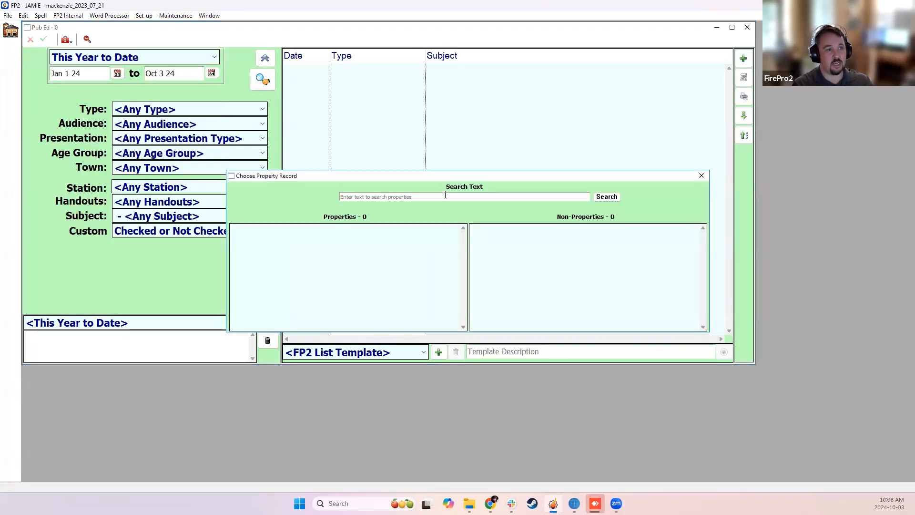
pyautogui.write('100')
pyautogui.press('Return')
pyautogui.click(374, 228)
pyautogui.doubleClick(375, 228)
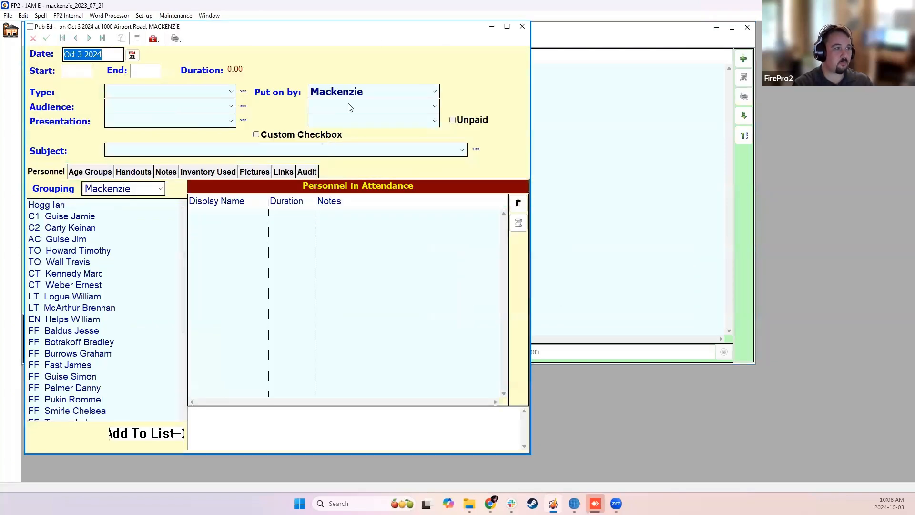
pyautogui.moveTo(378, 28); pyautogui.dragTo(389, 30)
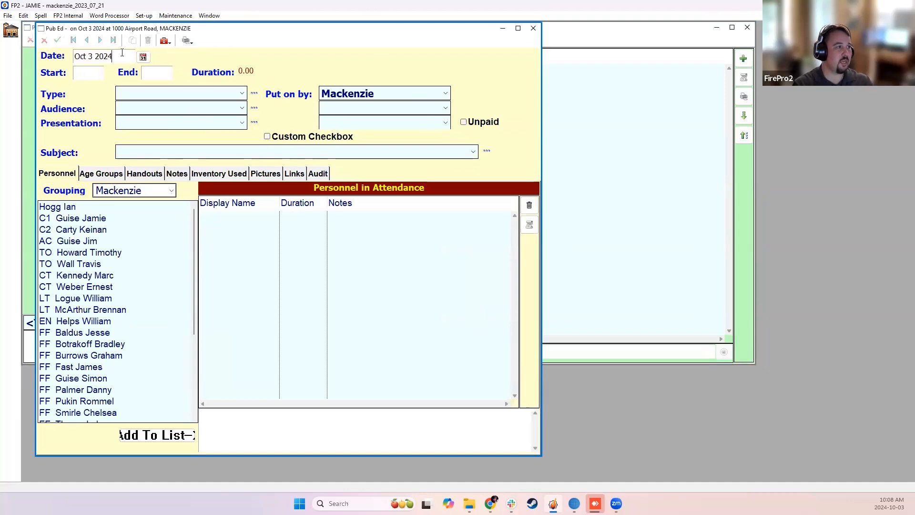
# Set the record's start time to 12:00 and its end time to 14:00.
pyautogui.click(82, 73)
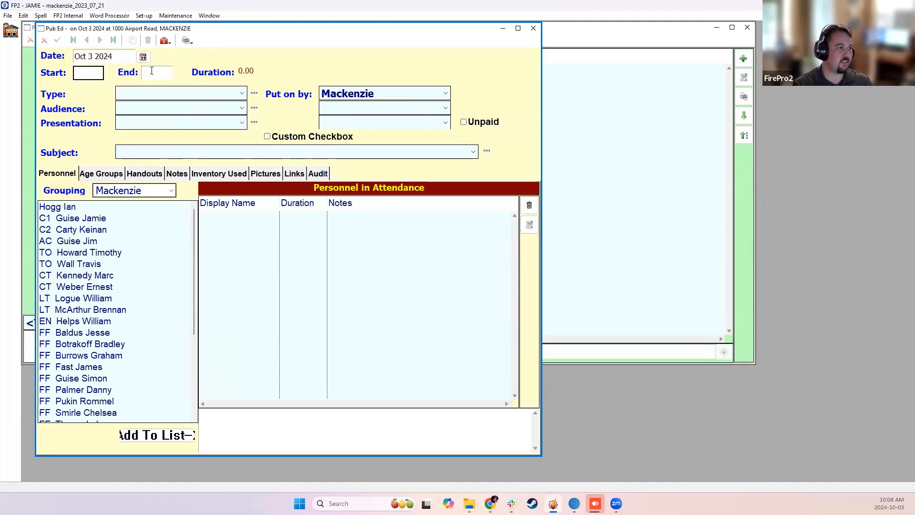
pyautogui.write('12')
pyautogui.click(165, 78)
pyautogui.write('14:')
pyautogui.write('00')
pyautogui.press('Return')
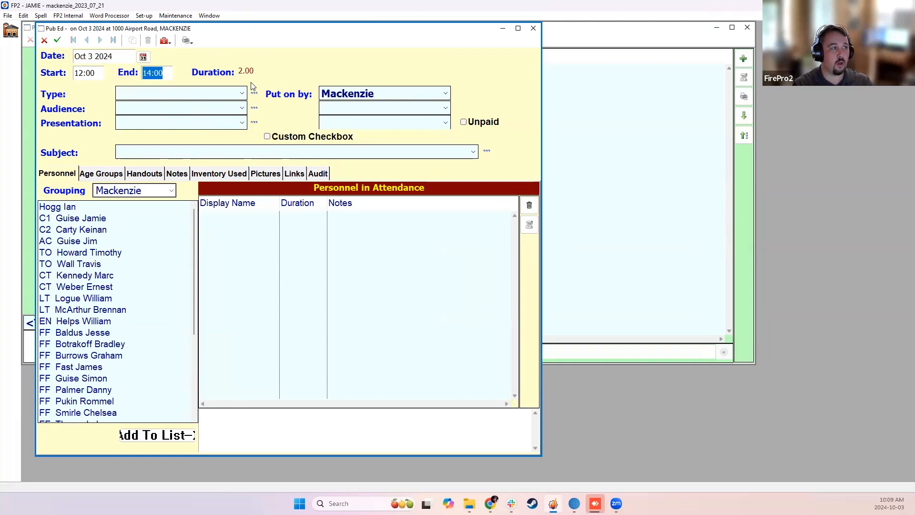
pyautogui.click(167, 74)
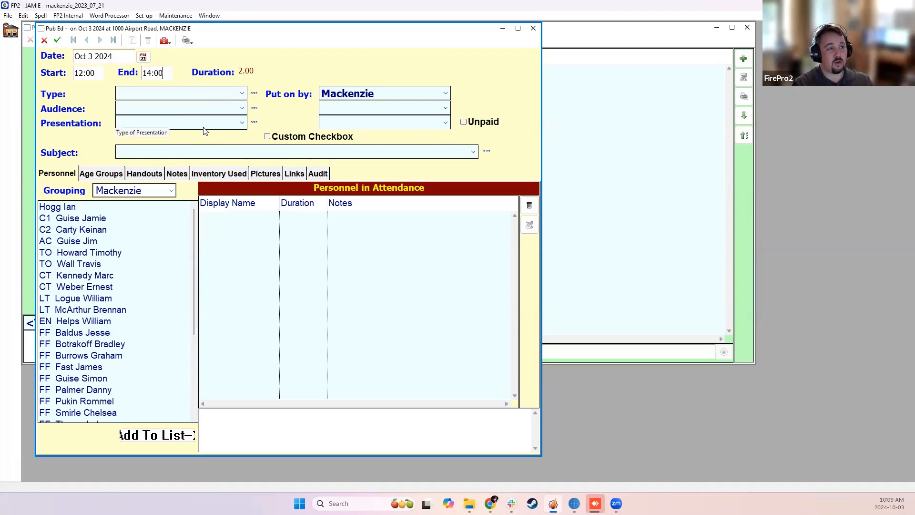
# Set the record's type to Fire Prevention 1, used at any public venue, and examine the Audience choices.
pyautogui.click(199, 93)
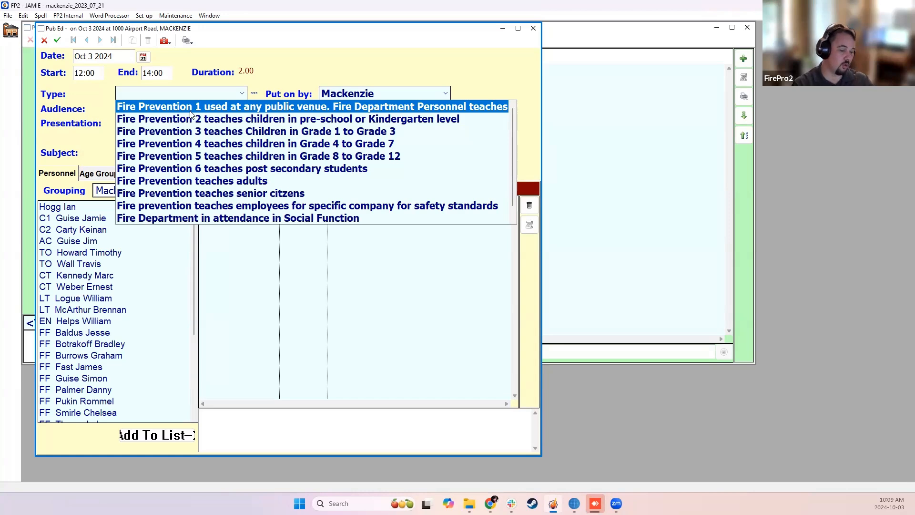
pyautogui.click(234, 97)
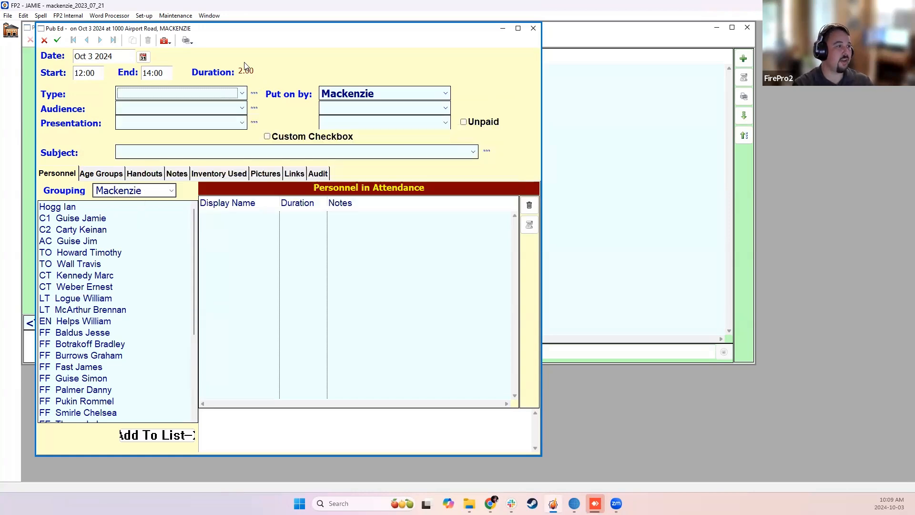
pyautogui.click(140, 94)
pyautogui.click(135, 105)
pyautogui.click(143, 108)
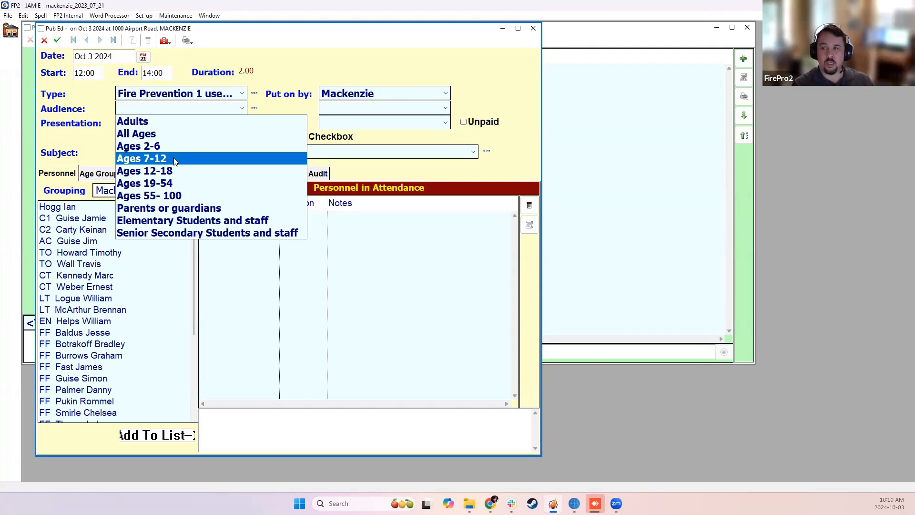
pyautogui.click(302, 108)
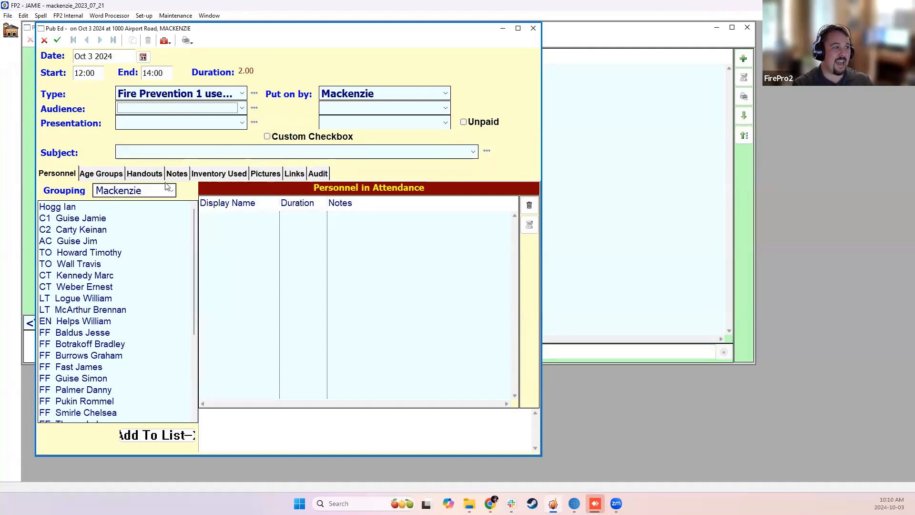
# Add the Age 7-11 age group to the record with 100 participants.
pyautogui.click(118, 176)
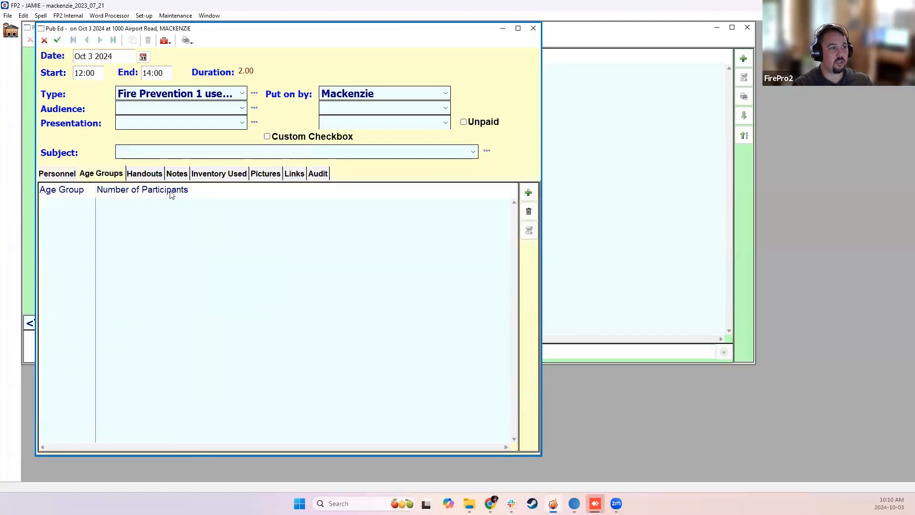
pyautogui.click(528, 192)
pyautogui.click(136, 443)
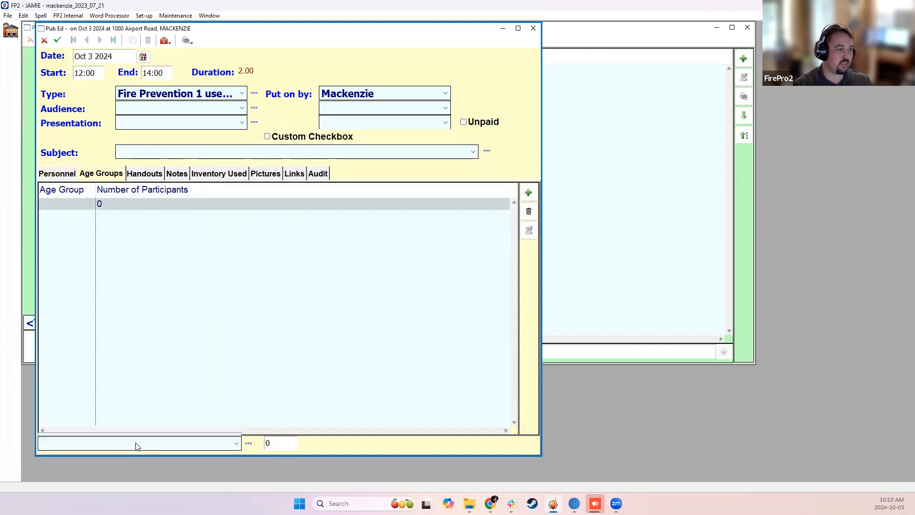
pyautogui.click(76, 380)
pyautogui.press('Tab')
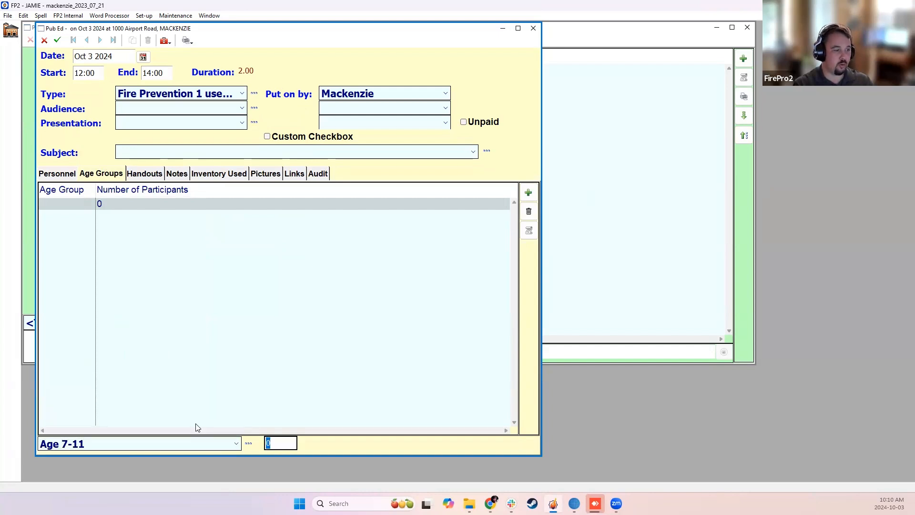
pyautogui.write('100')
pyautogui.press('Return')
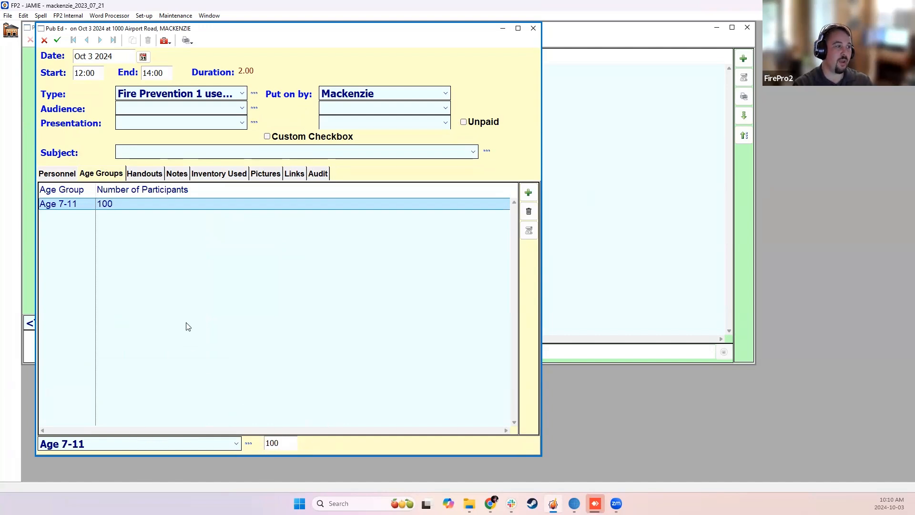
# Examine the record's Audience and Presentation choices and the field for a second sponsoring station.
pyautogui.click(160, 112)
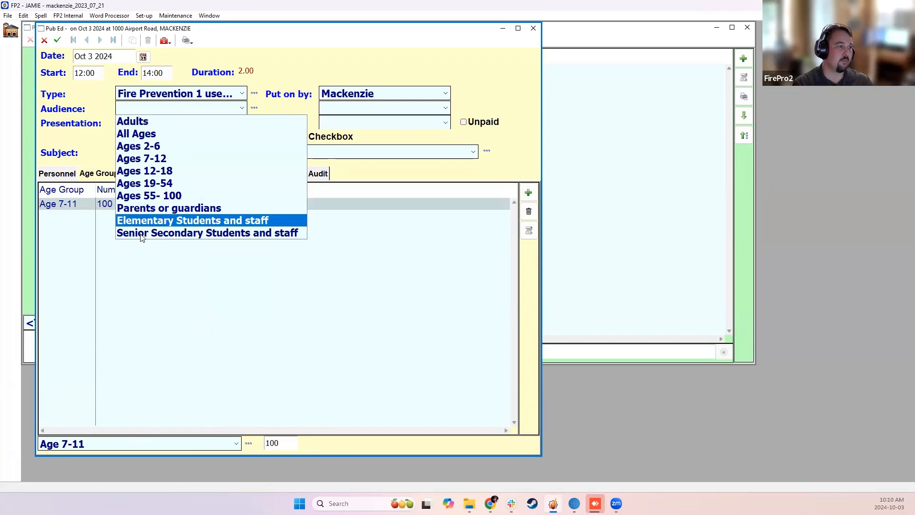
pyautogui.click(109, 111)
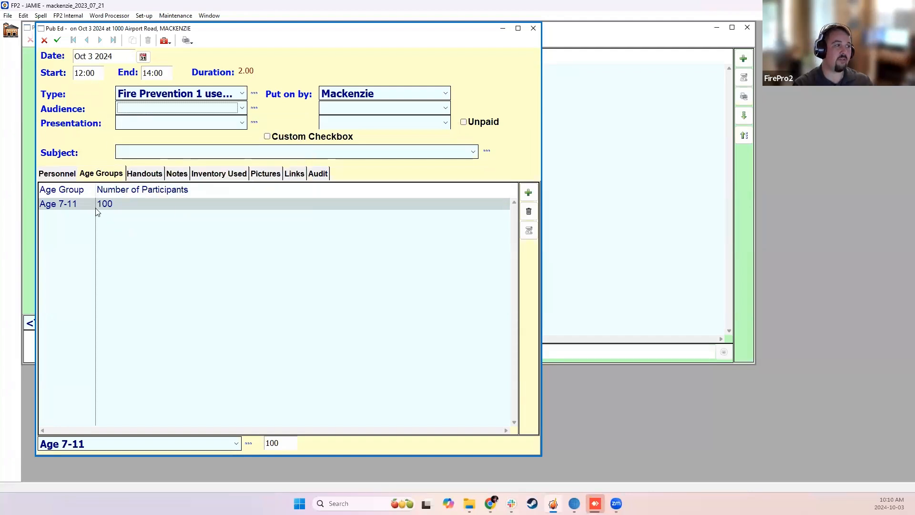
pyautogui.click(135, 123)
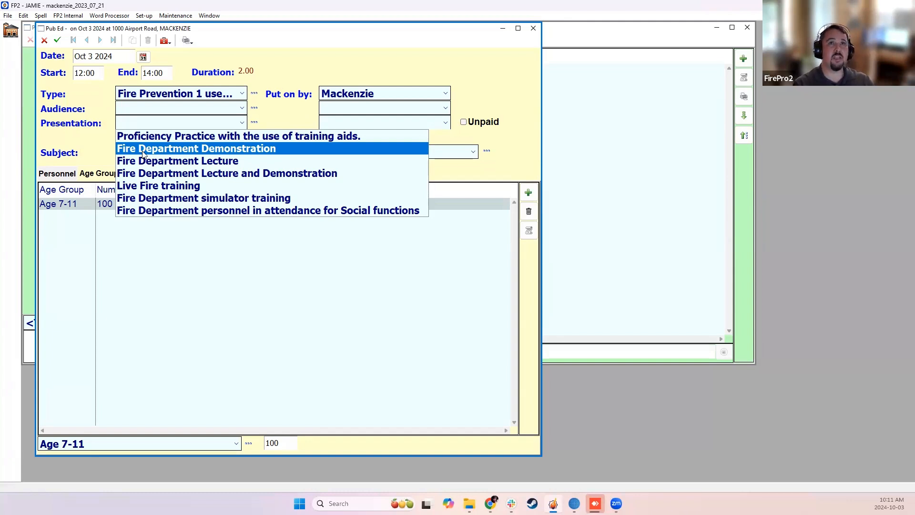
pyautogui.click(93, 130)
pyautogui.click(226, 127)
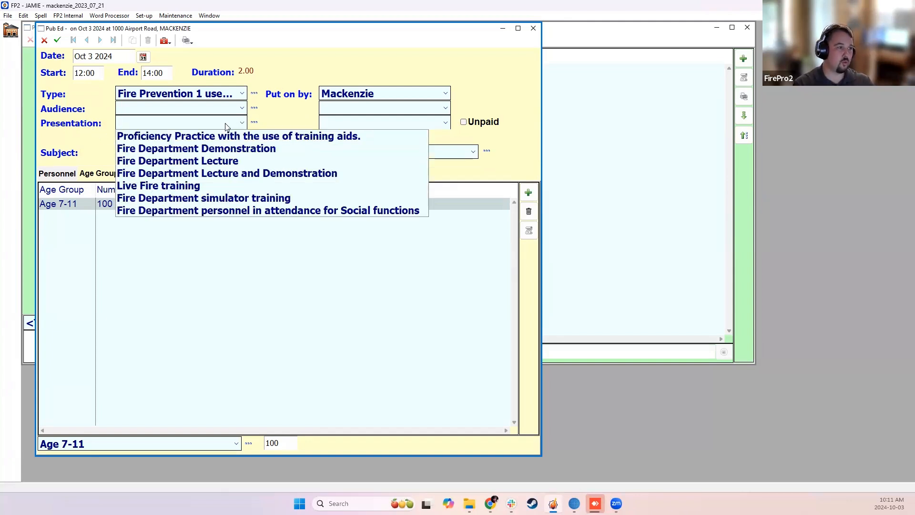
pyautogui.click(226, 126)
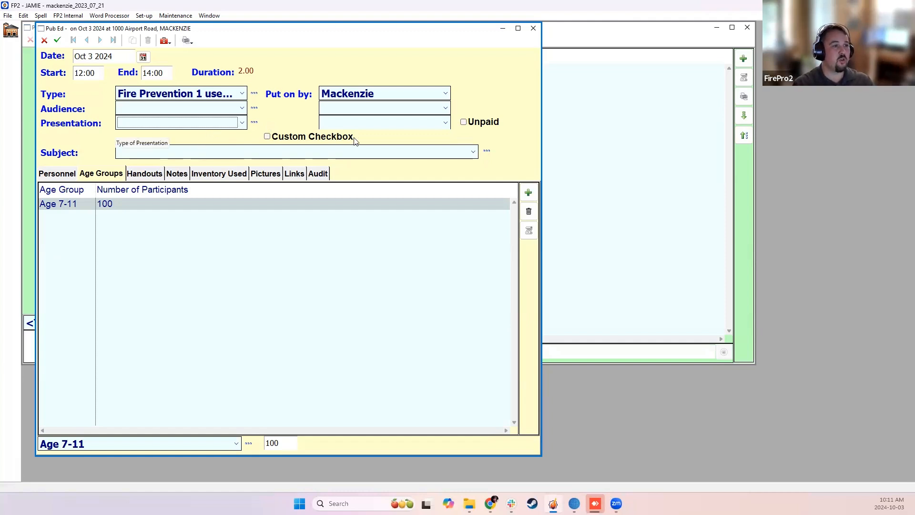
pyautogui.click(380, 110)
pyautogui.click(381, 110)
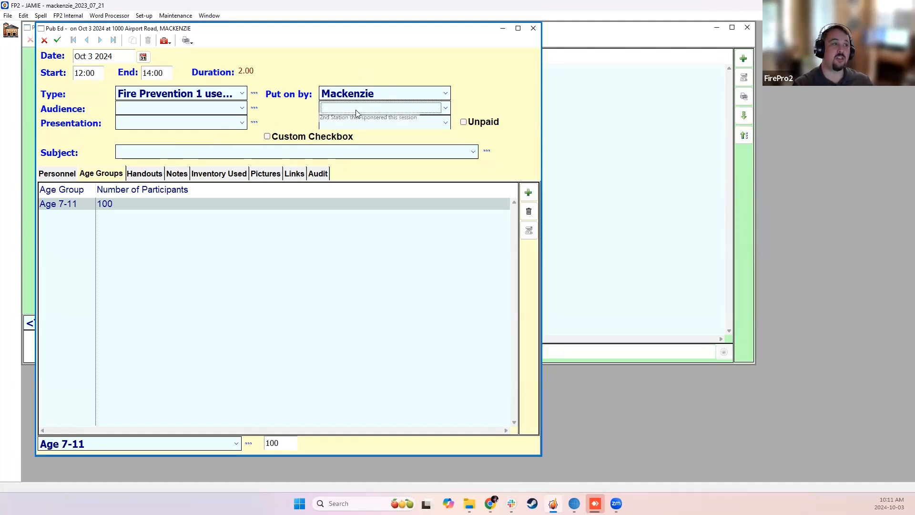
# Examine the Station filter choices in the Public Education list, then minimize the list and return to the record.
pyautogui.click(620, 149)
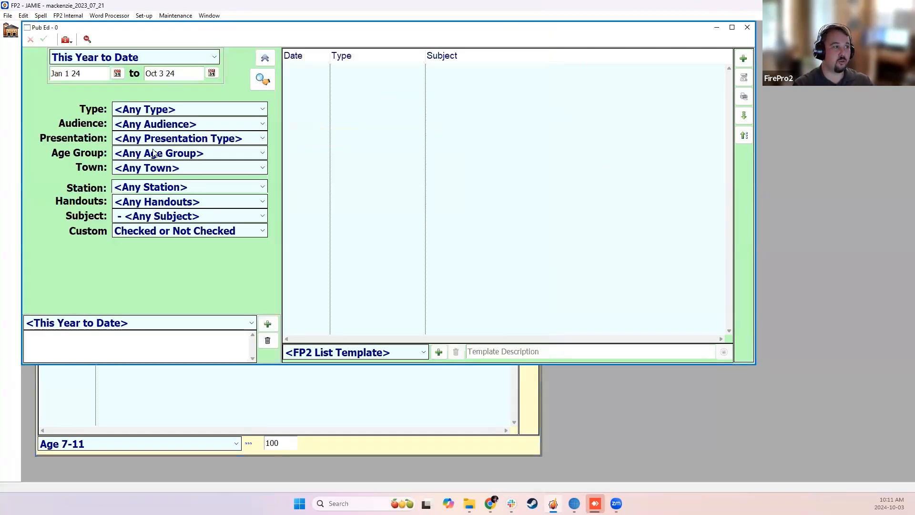
pyautogui.click(158, 189)
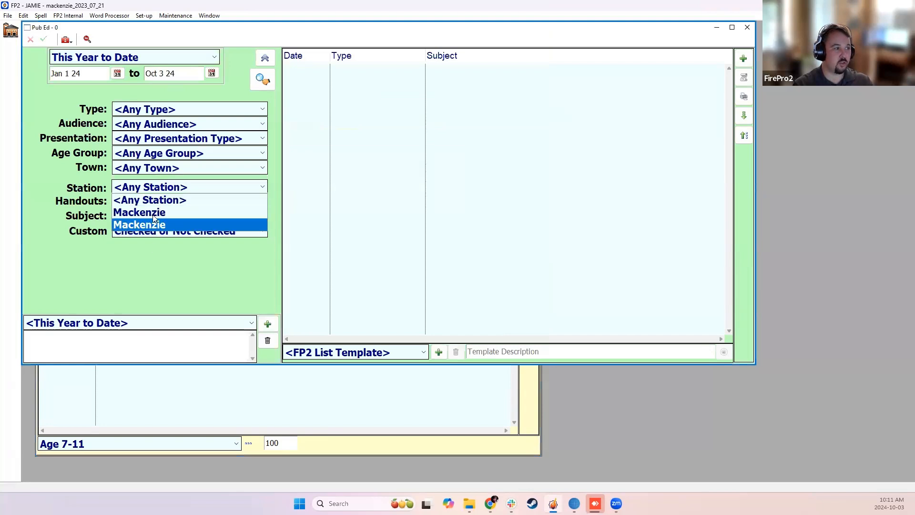
pyautogui.click(414, 181)
pyautogui.click(717, 28)
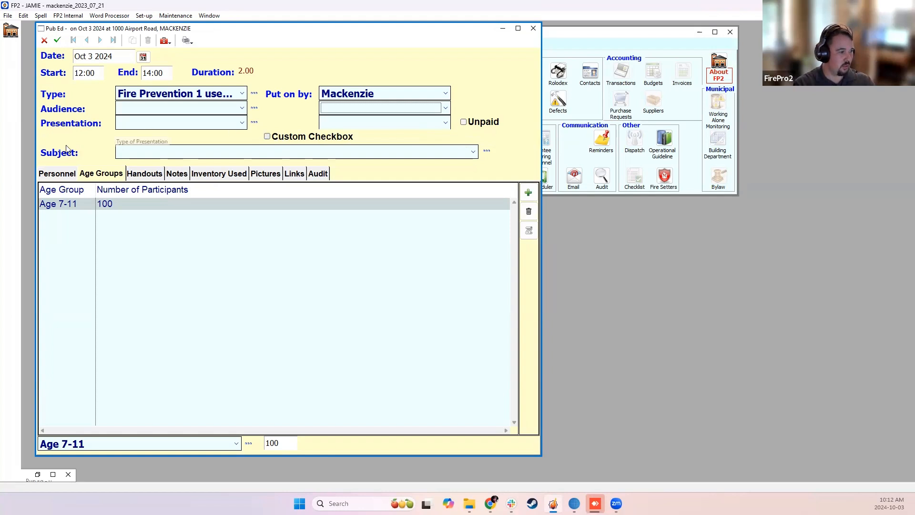
# Add the AC member and the first two FF members of the Mackenzie grouping to the personnel in attendance.
pyautogui.click(56, 173)
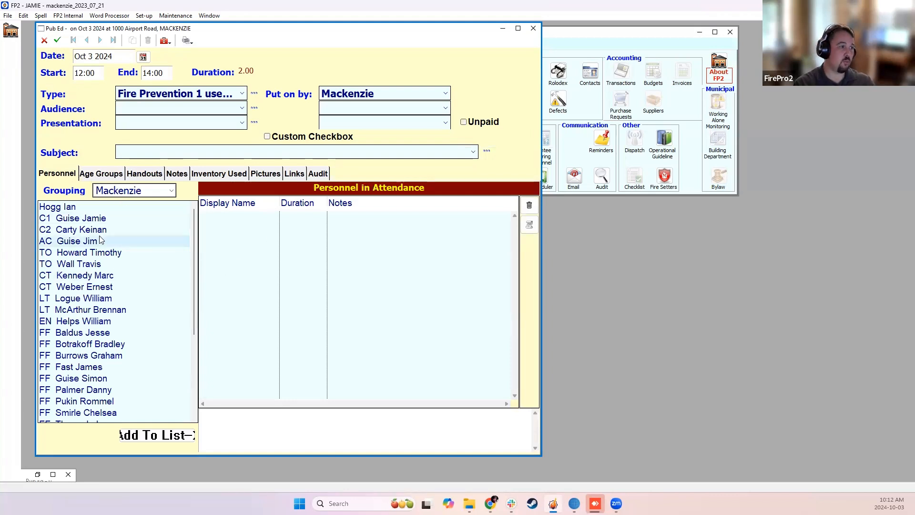
pyautogui.doubleClick(89, 242)
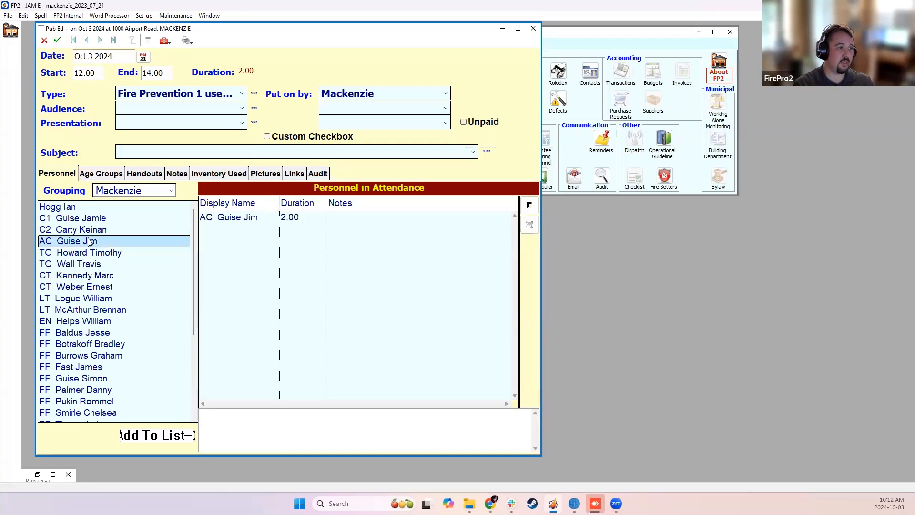
pyautogui.doubleClick(123, 331)
pyautogui.click(133, 344)
pyautogui.doubleClick(132, 344)
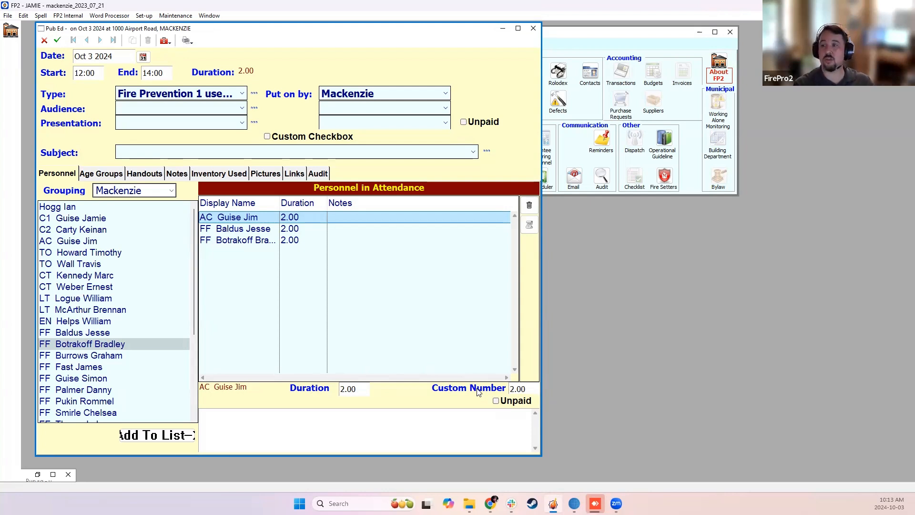
# Add the third, fifth and seventh FF members of the Mackenzie grouping to the personnel in attendance.
pyautogui.click(306, 230)
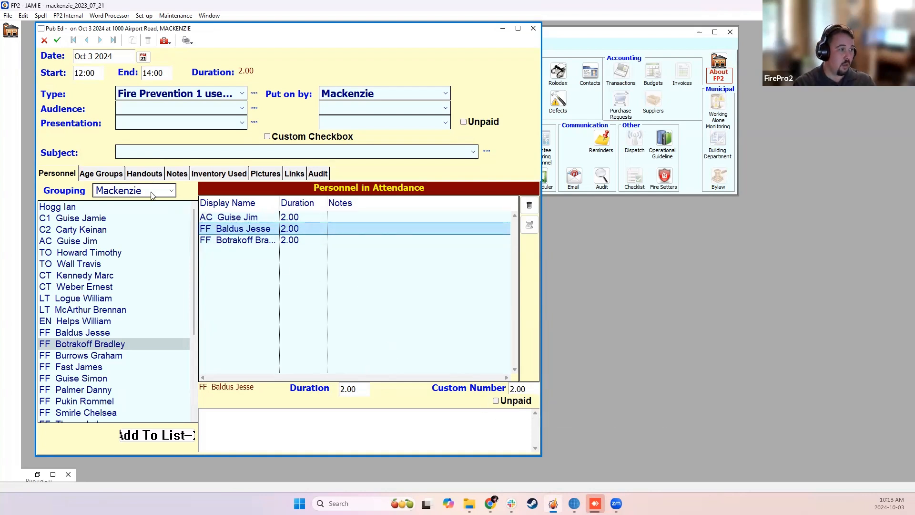
pyautogui.doubleClick(88, 355)
pyautogui.click(86, 379)
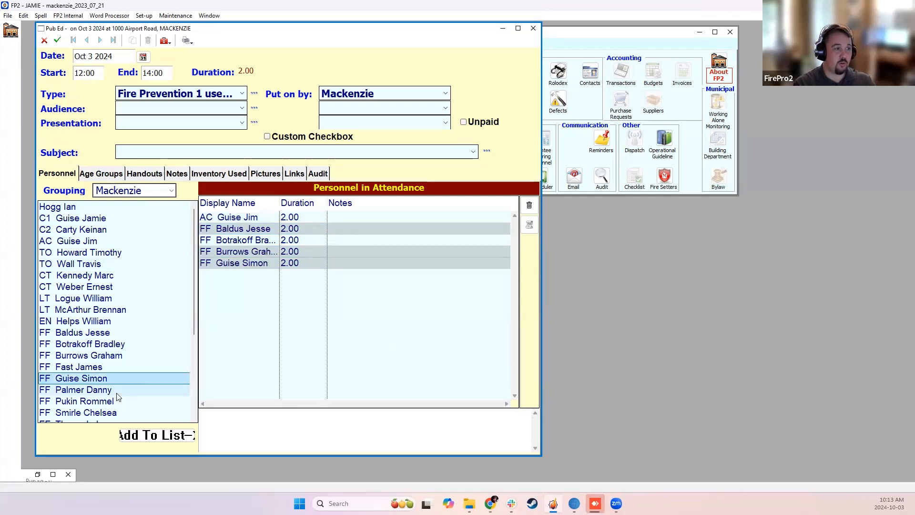
pyautogui.doubleClick(84, 401)
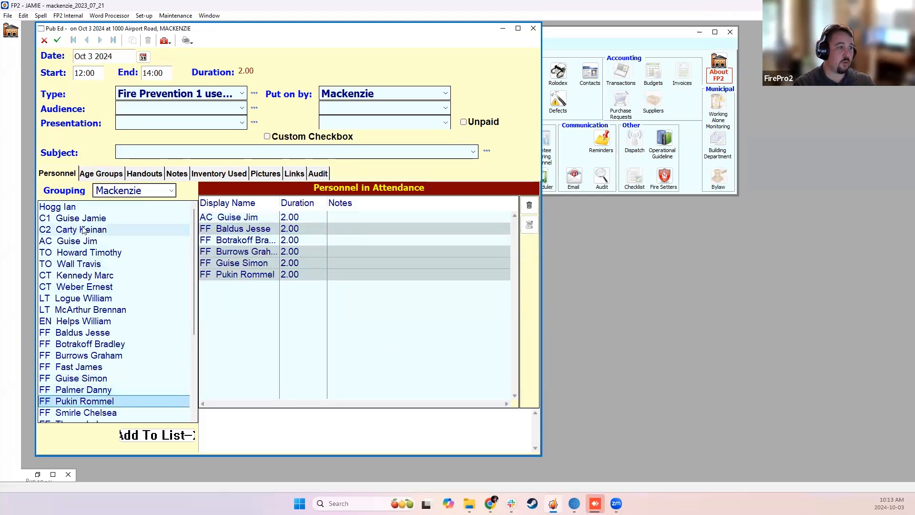
# Set the attendance duration of the AC member to 5 hours.
pyautogui.doubleClick(81, 241)
pyautogui.click(509, 305)
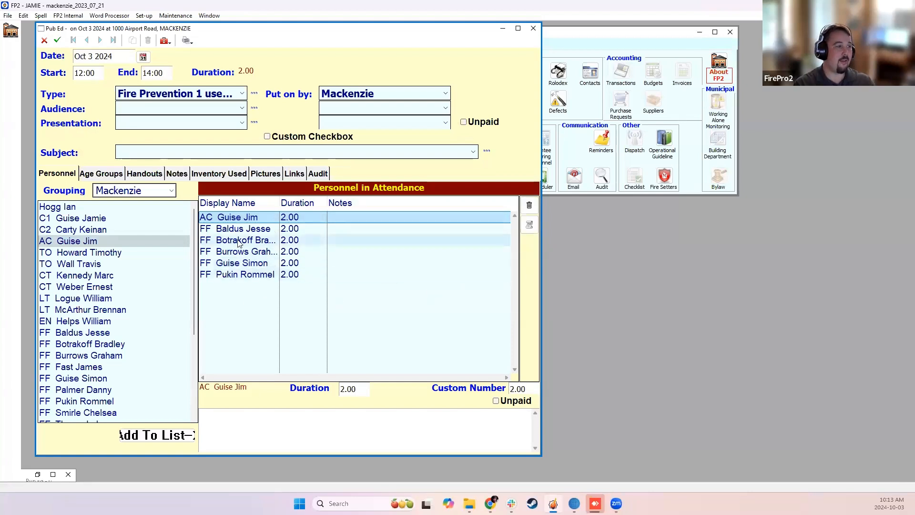
pyautogui.click(348, 389)
pyautogui.write('5')
pyautogui.click(350, 326)
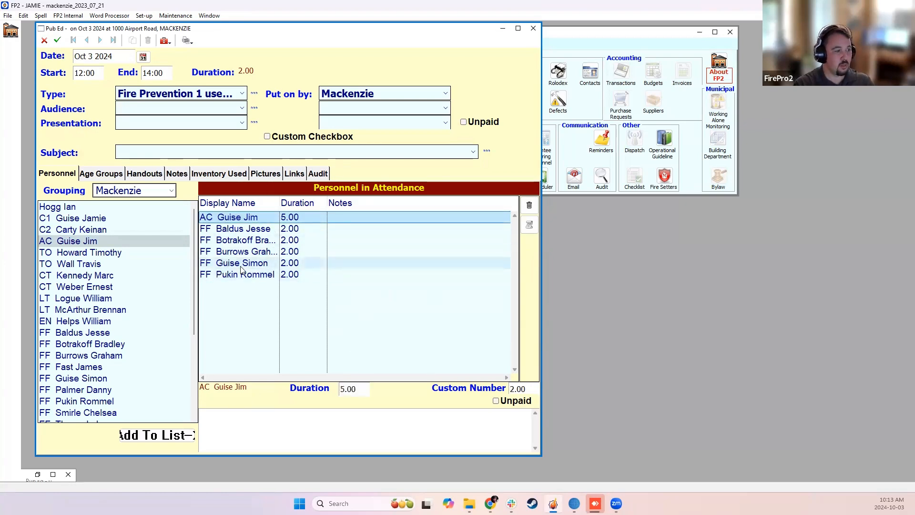
# Add a second age group to the record, Age 19-55, with 150 participants.
pyautogui.click(104, 175)
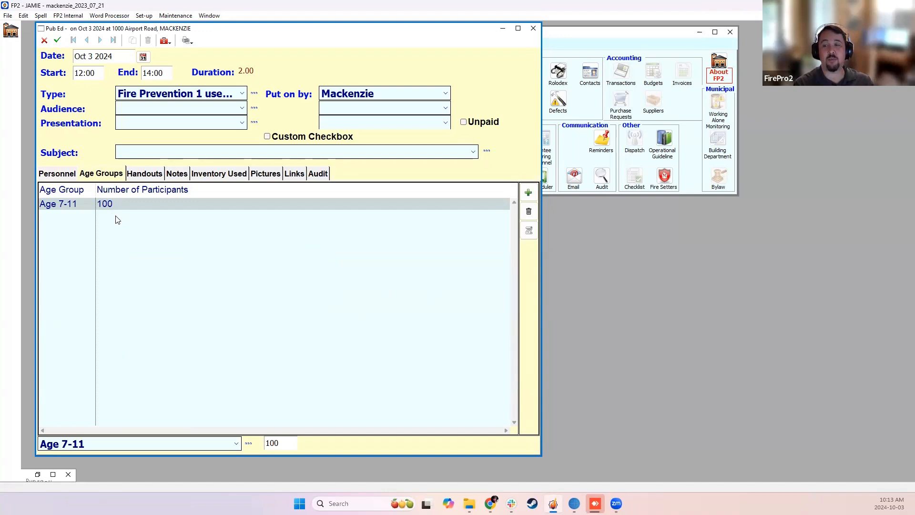
pyautogui.click(527, 193)
pyautogui.click(212, 444)
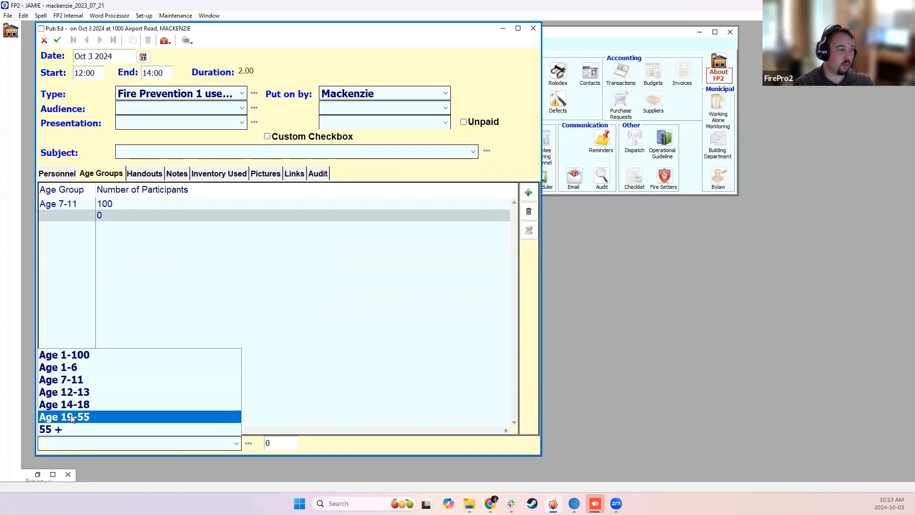
pyautogui.click(97, 419)
pyautogui.press('Tab')
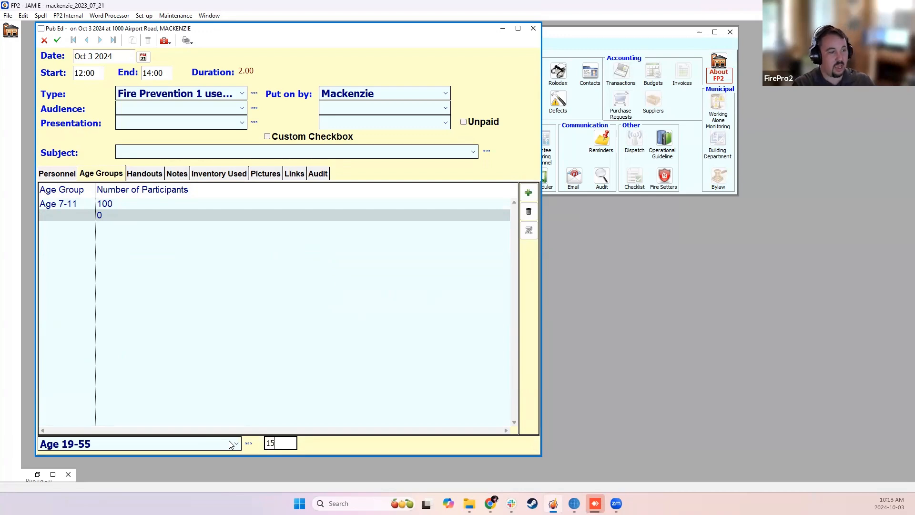
pyautogui.write('150')
pyautogui.press('Return')
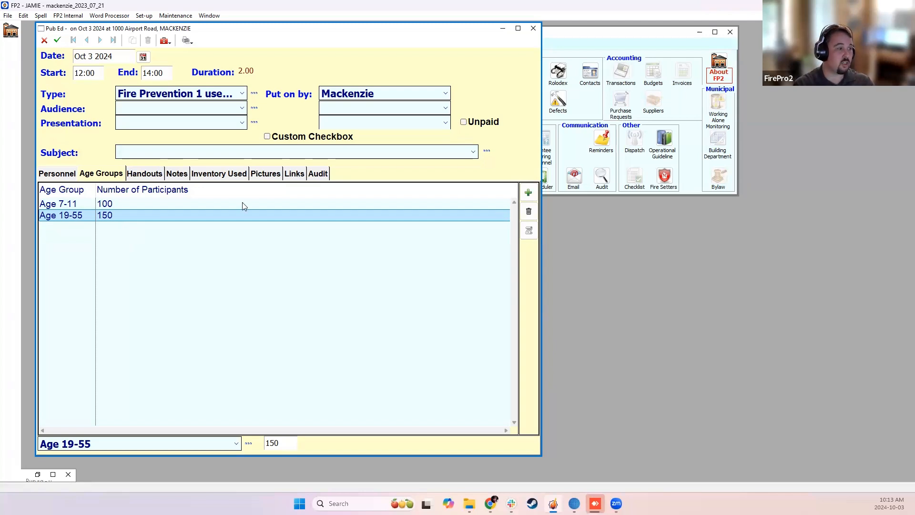
# Add the Fire Department Survey handout with 100 handed out, and widen the Handout column to fit its name.
pyautogui.click(141, 174)
pyautogui.click(528, 192)
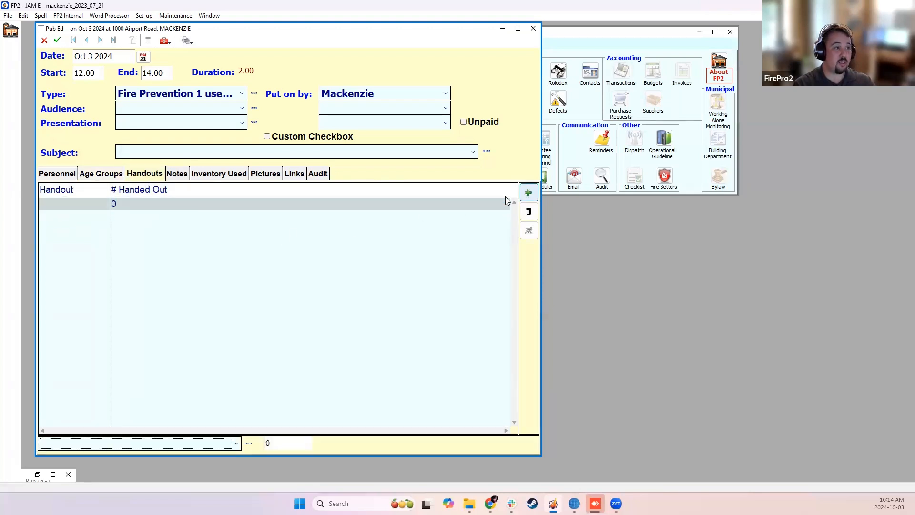
pyautogui.click(185, 444)
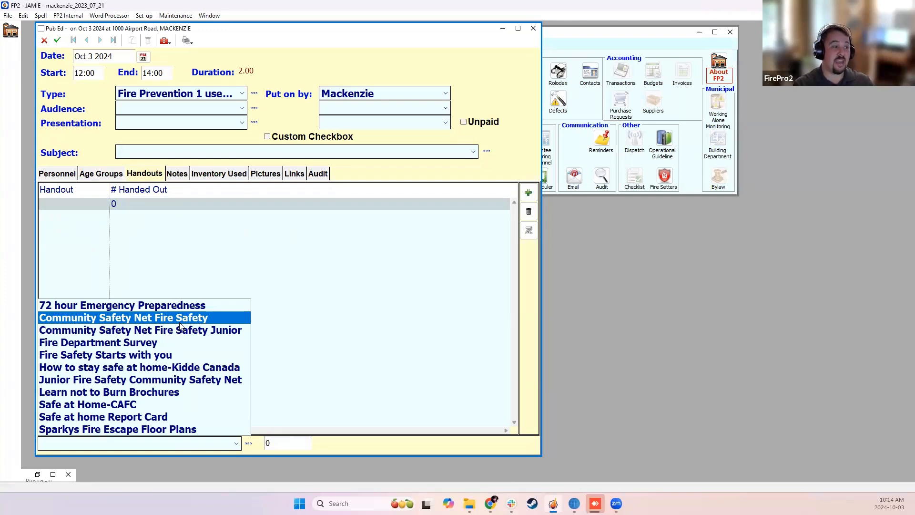
pyautogui.click(132, 343)
pyautogui.press('Tab')
pyautogui.write('100')
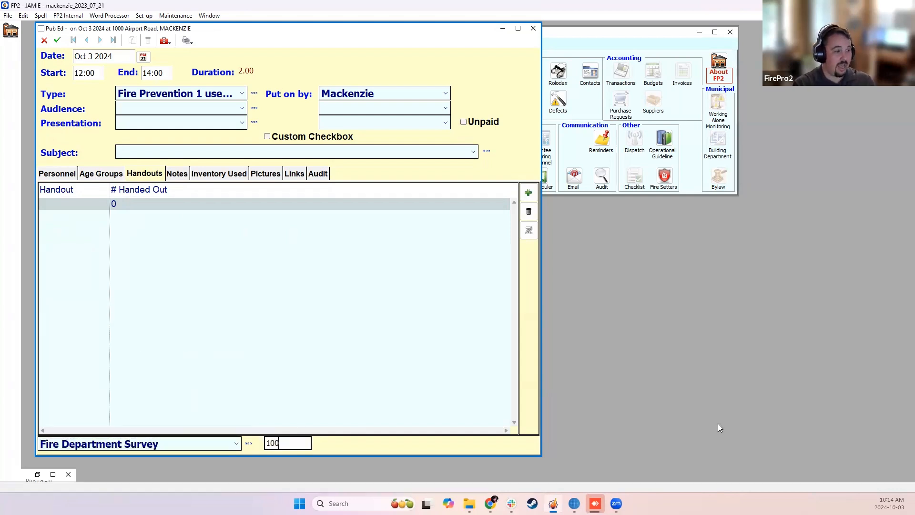
pyautogui.press('Return')
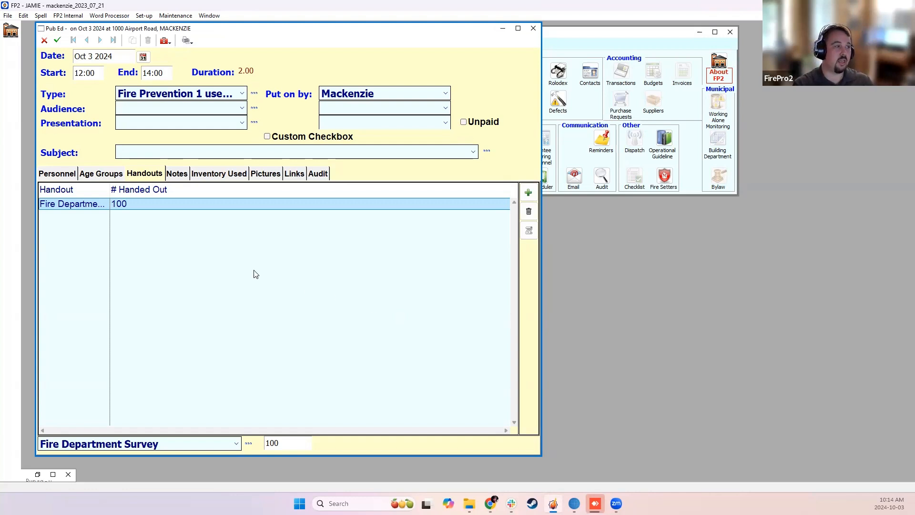
pyautogui.moveTo(110, 189); pyautogui.dragTo(149, 189)
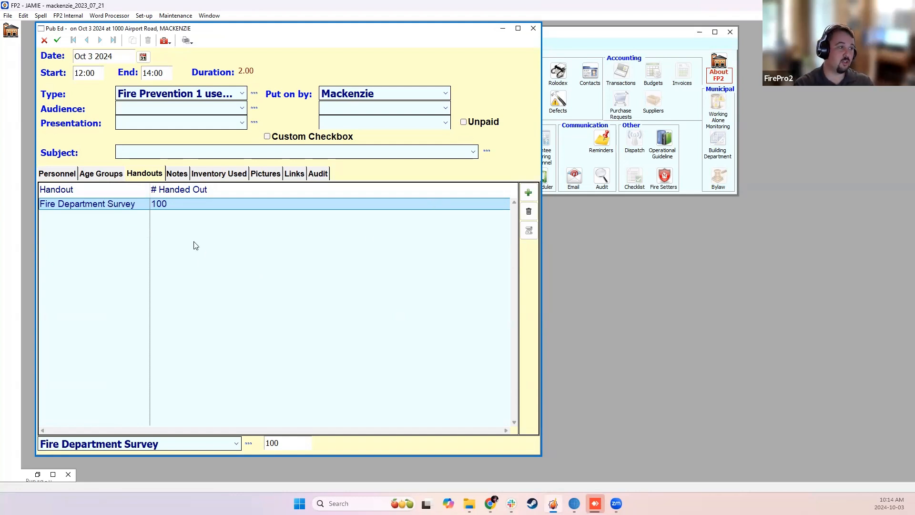
# Look through the record's Notes, Inventory Used and Pictures sections, and save the Pub Ed record.
pyautogui.click(177, 173)
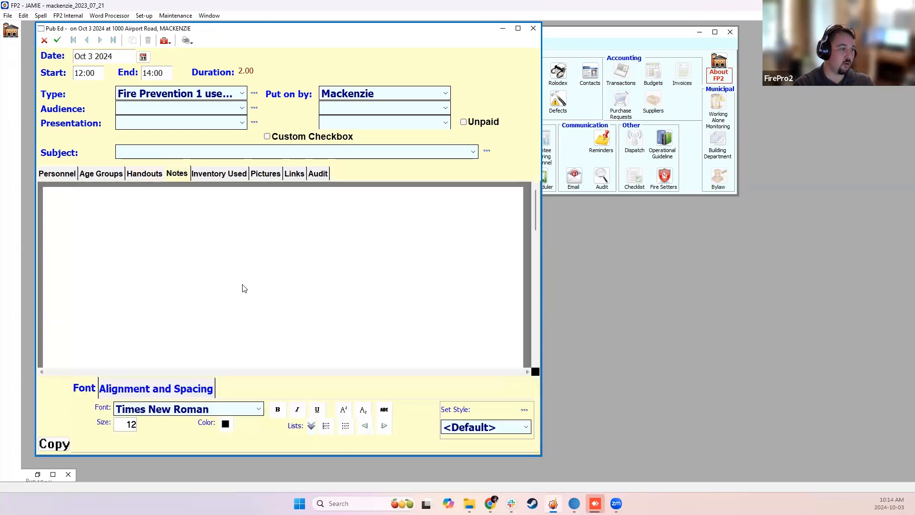
pyautogui.click(201, 175)
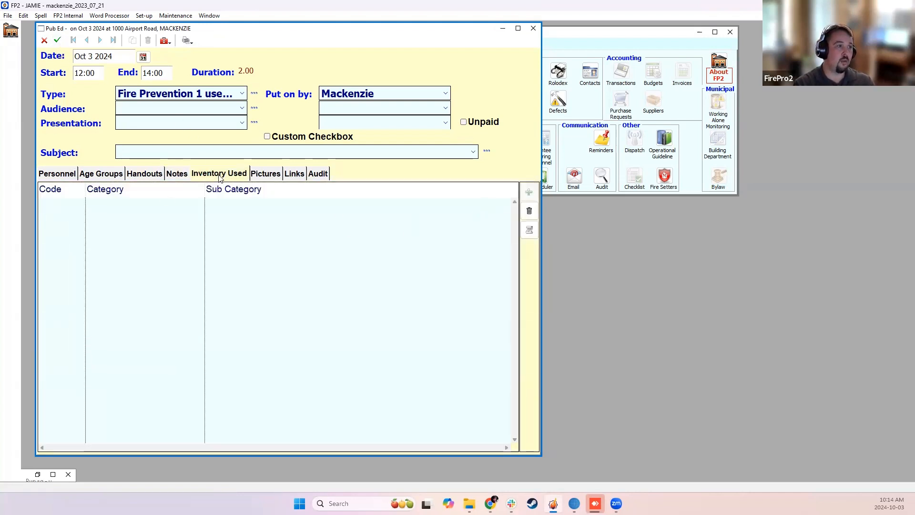
pyautogui.click(266, 175)
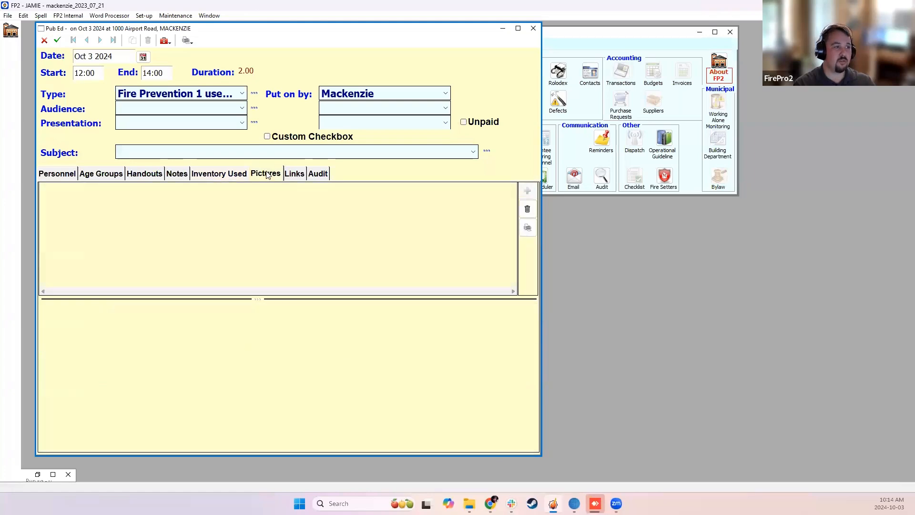
pyautogui.click(230, 174)
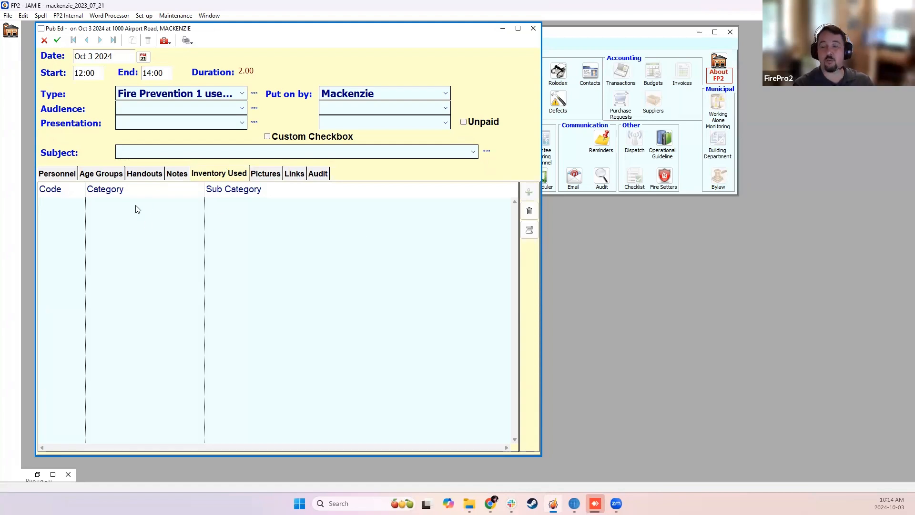
pyautogui.click(57, 41)
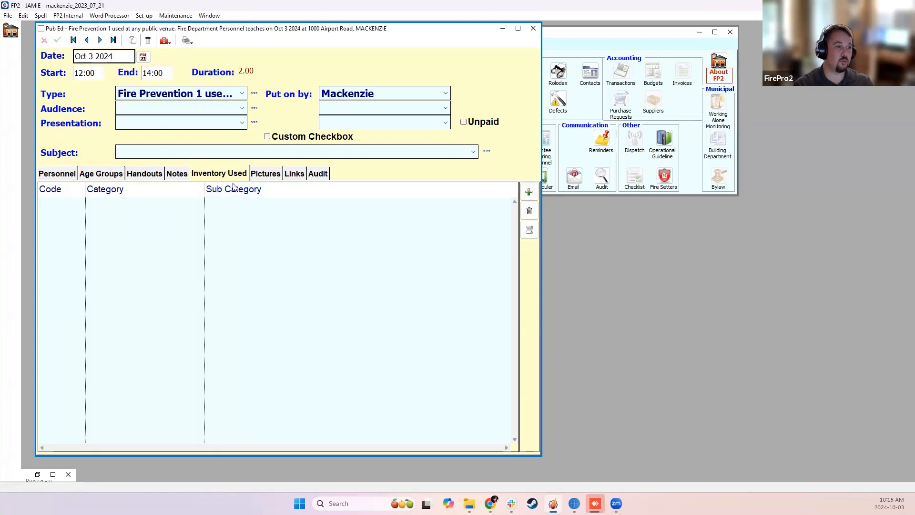
# Add ENGINE 12 - 2000 FREIGHLINER from the Apparatus category's Pumper subcategory to the record's used inventory.
pyautogui.click(529, 192)
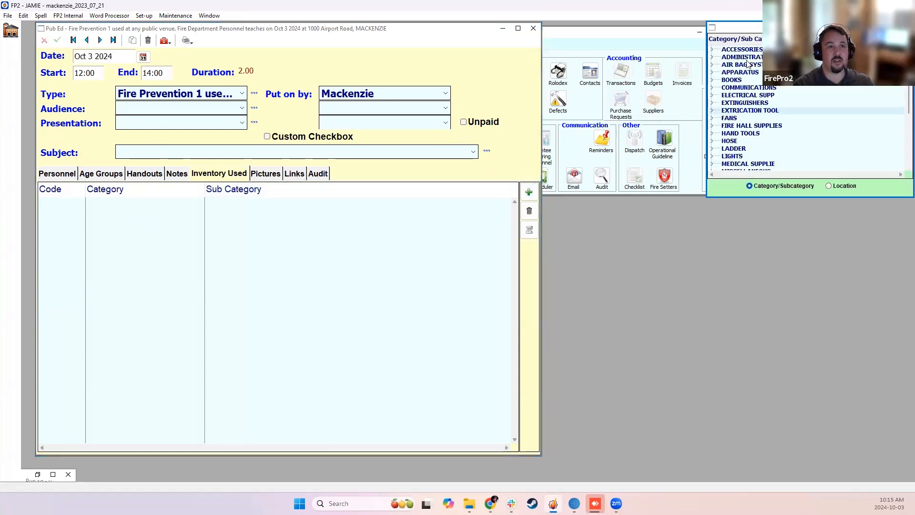
pyautogui.moveTo(759, 31); pyautogui.dragTo(348, 114)
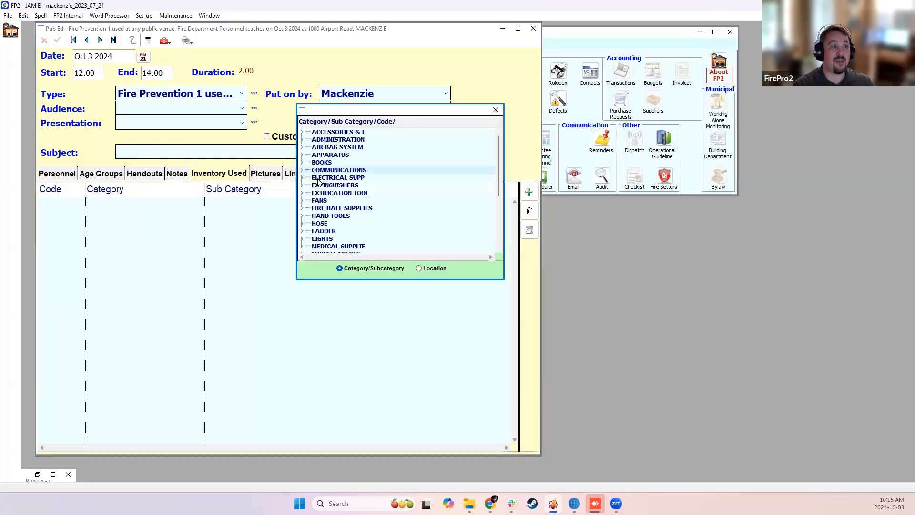
pyautogui.click(303, 154)
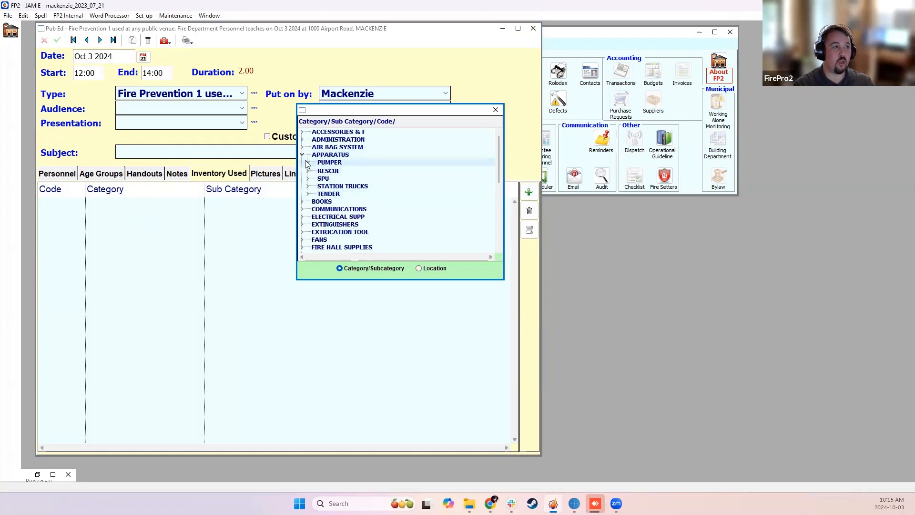
pyautogui.click(308, 162)
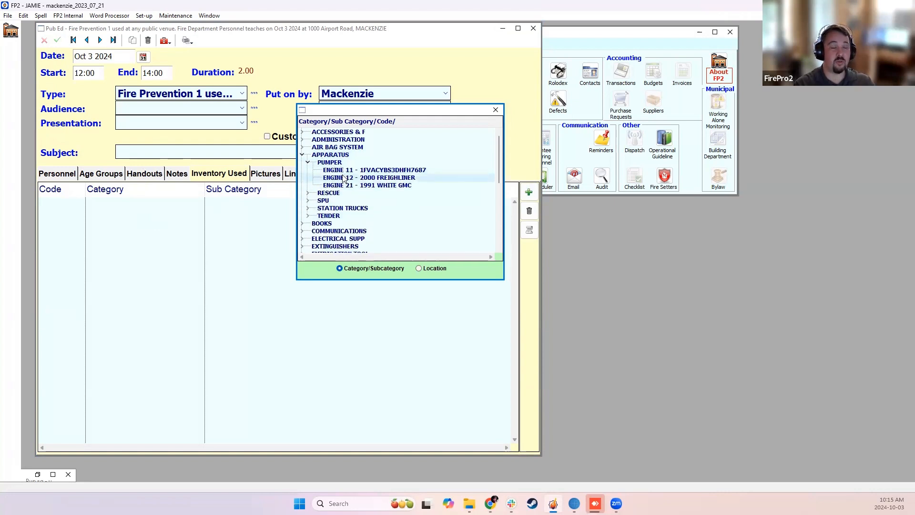
pyautogui.doubleClick(343, 177)
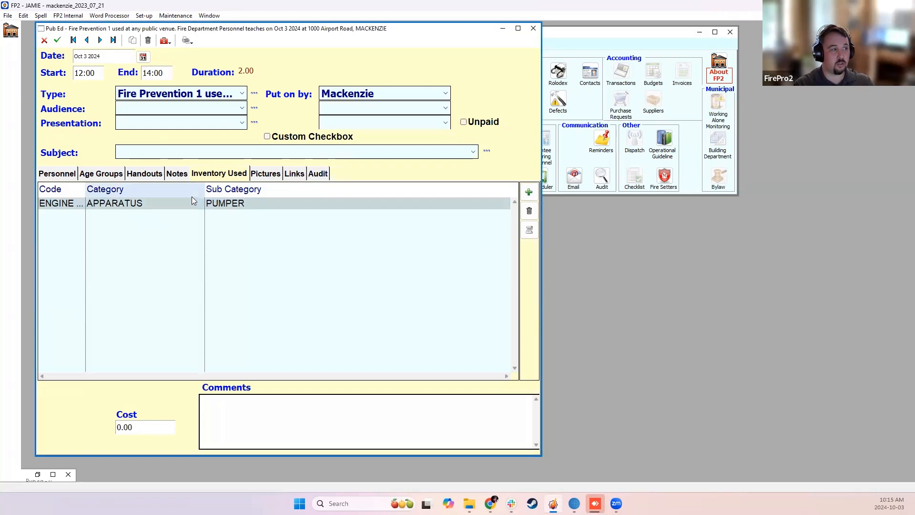
# Examine the linking type choices of the 2 1/2" HOSE CLAMP inventory item, keep Incidents/Pub-Ed/Properties, and return to the Pub Ed record.
pyautogui.click(576, 109)
pyautogui.click(527, 102)
pyautogui.click(332, 139)
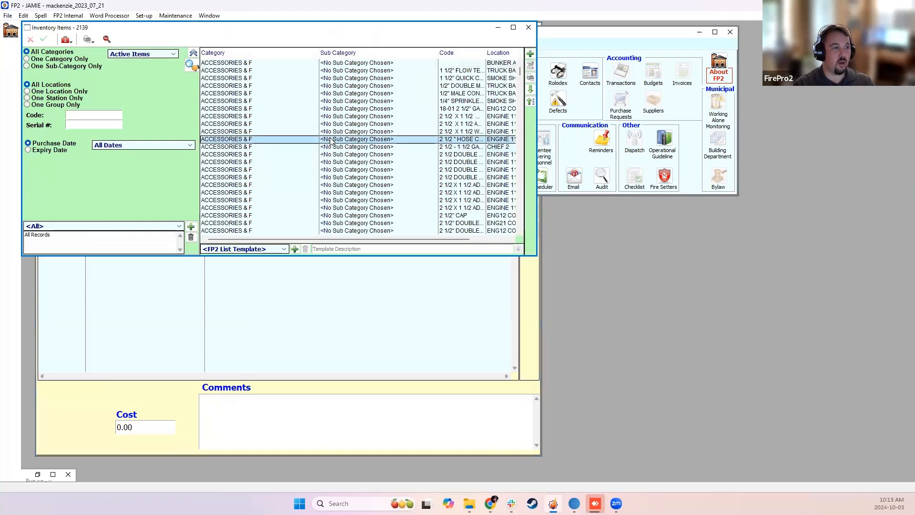
pyautogui.doubleClick(335, 140)
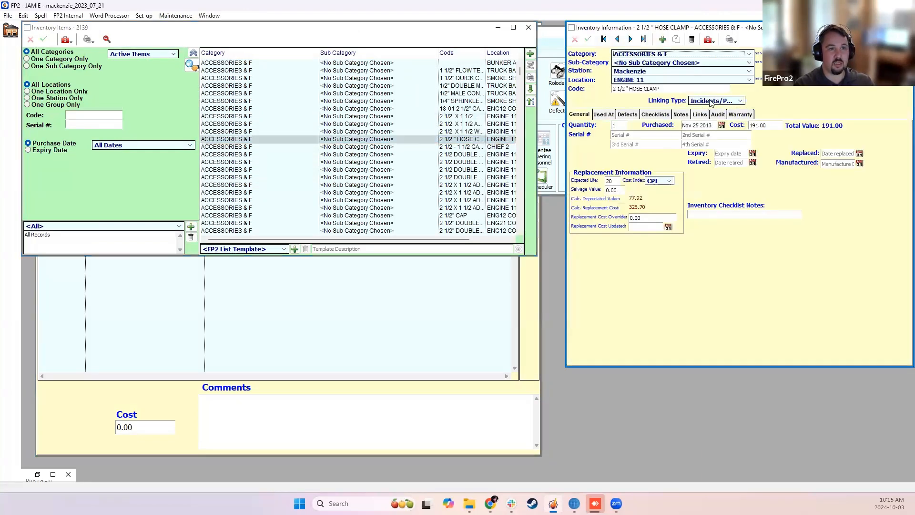
pyautogui.click(711, 101)
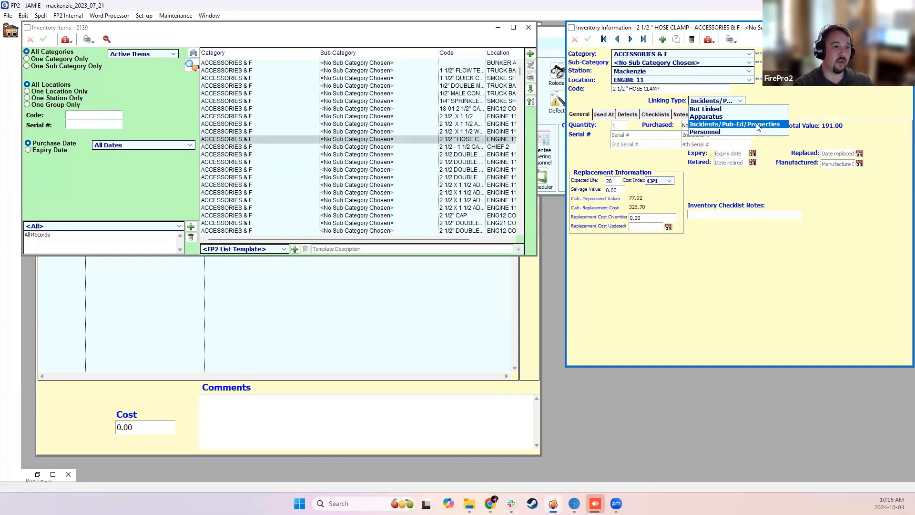
pyautogui.click(722, 126)
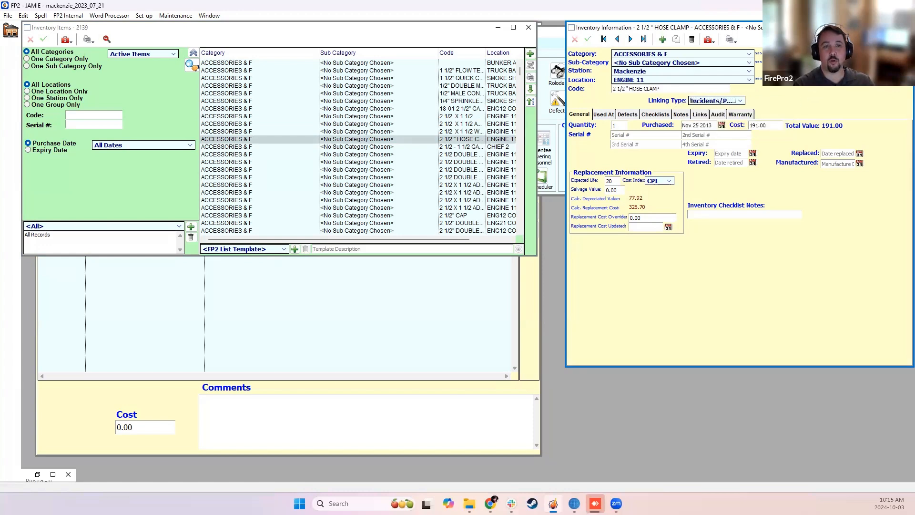
pyautogui.click(906, 28)
pyautogui.click(483, 287)
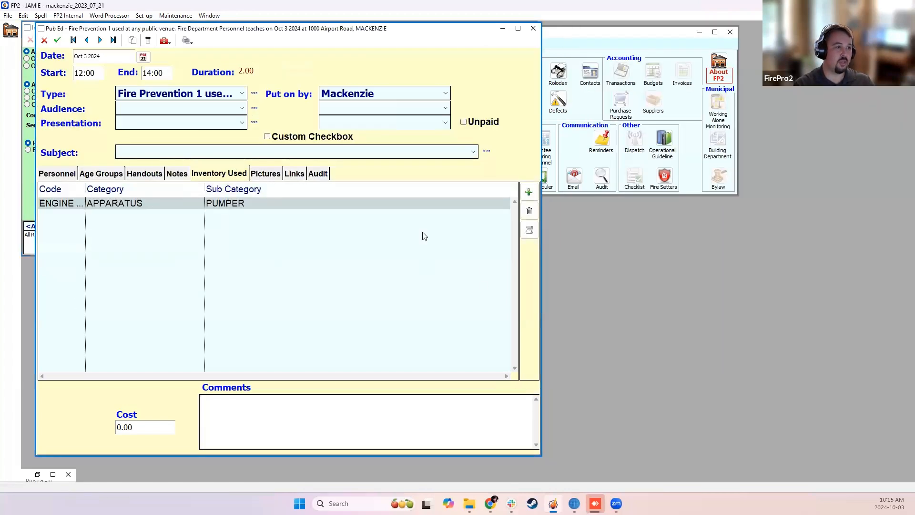
# Add radio 18-02 from the Communications category's Radios subcategory to the record's used inventory.
pyautogui.click(529, 191)
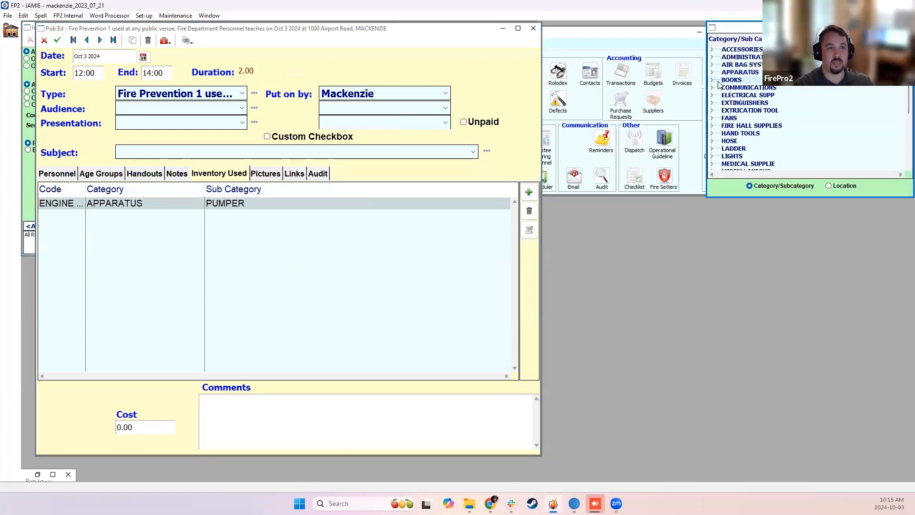
pyautogui.click(715, 87)
pyautogui.click(718, 103)
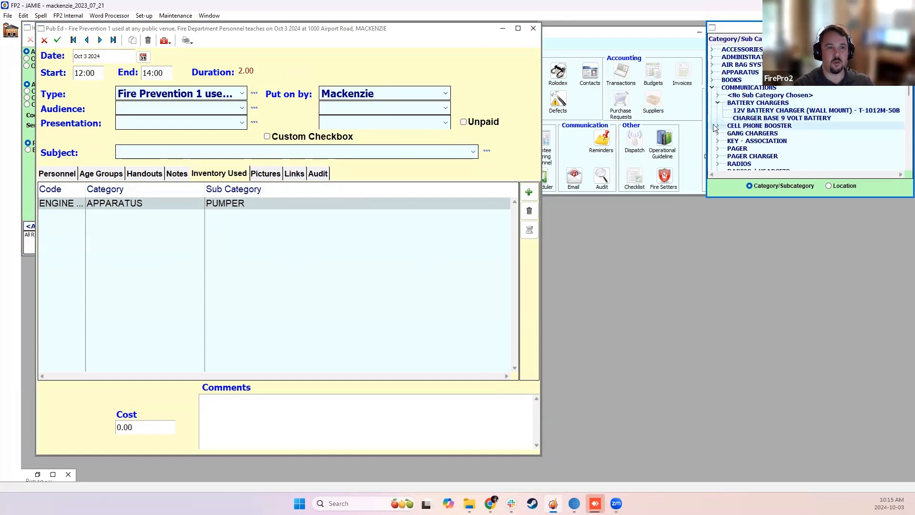
pyautogui.click(715, 127)
pyautogui.click(718, 134)
pyautogui.scroll(-3, 717, 140)
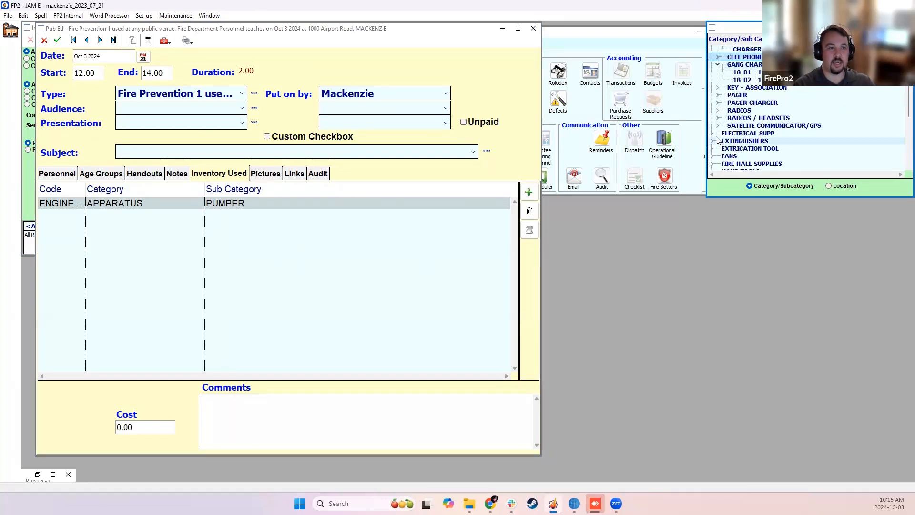
pyautogui.click(718, 111)
pyautogui.click(743, 135)
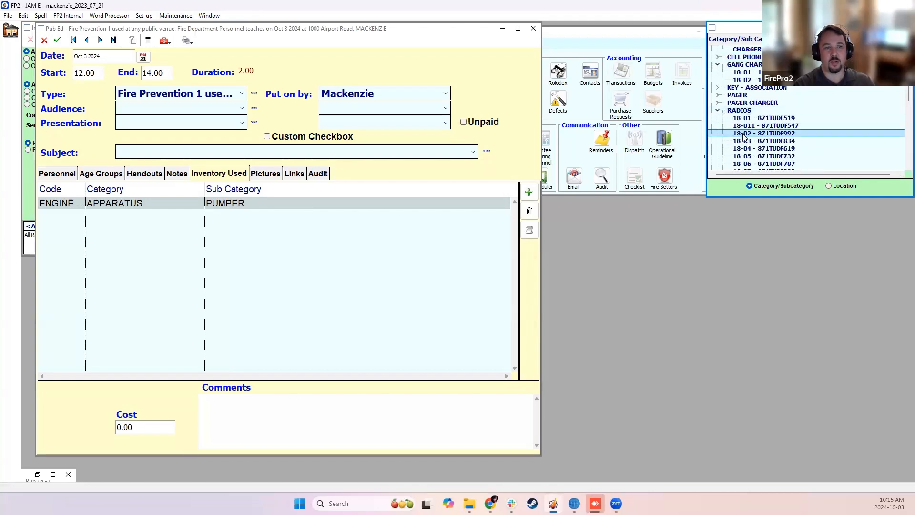
pyautogui.doubleClick(744, 134)
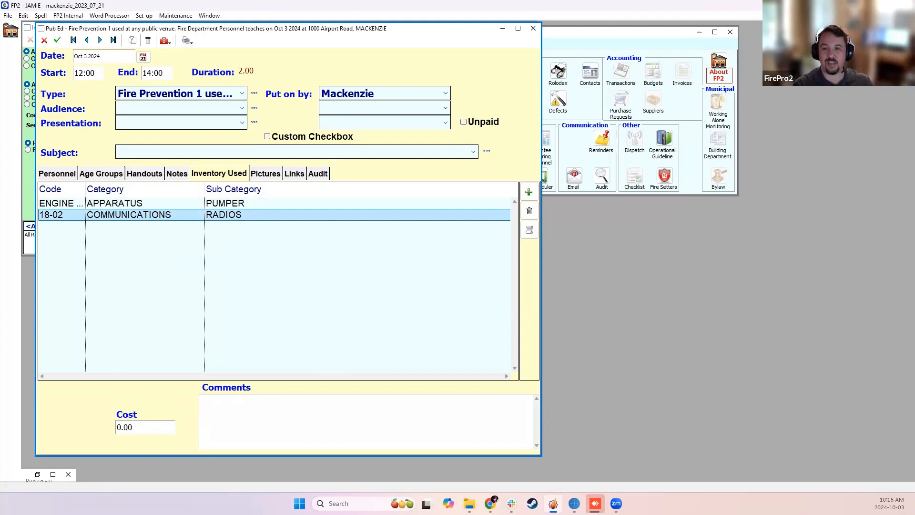
# Review the record's Links and Pictures sections.
pyautogui.click(271, 175)
pyautogui.click(291, 176)
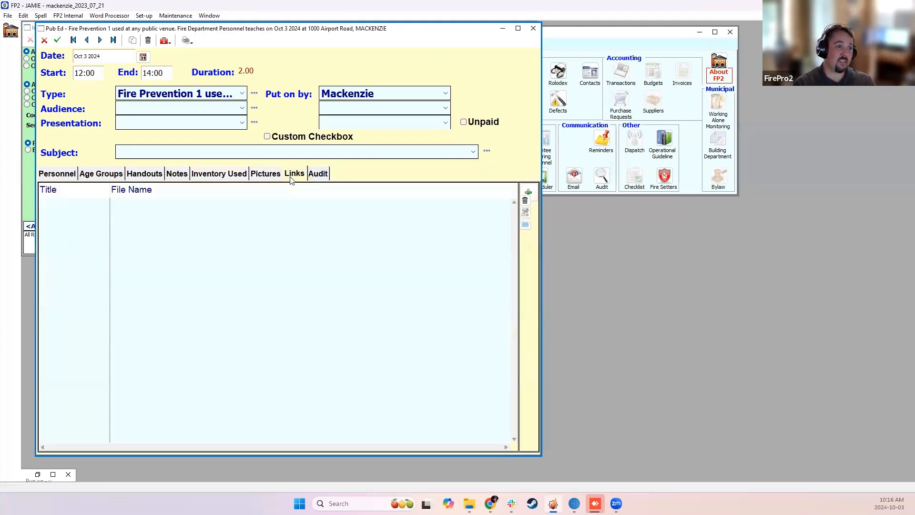
pyautogui.click(260, 180)
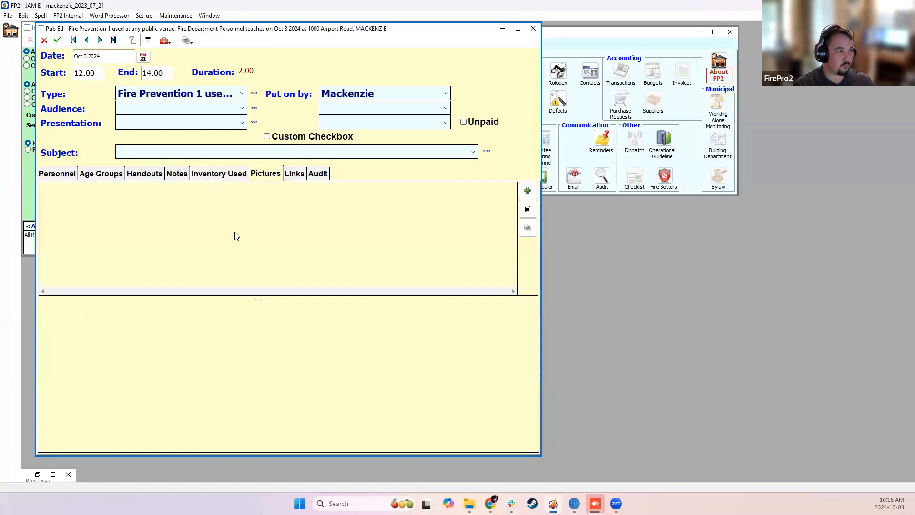
# Discard the record's pending changes and close both the Pub Ed record and the inventory list.
pyautogui.click(45, 40)
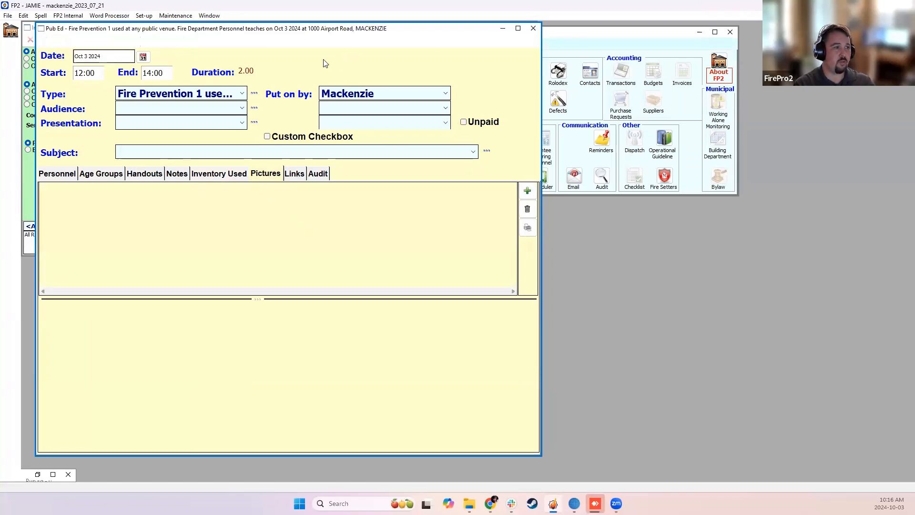
pyautogui.click(533, 28)
pyautogui.click(528, 27)
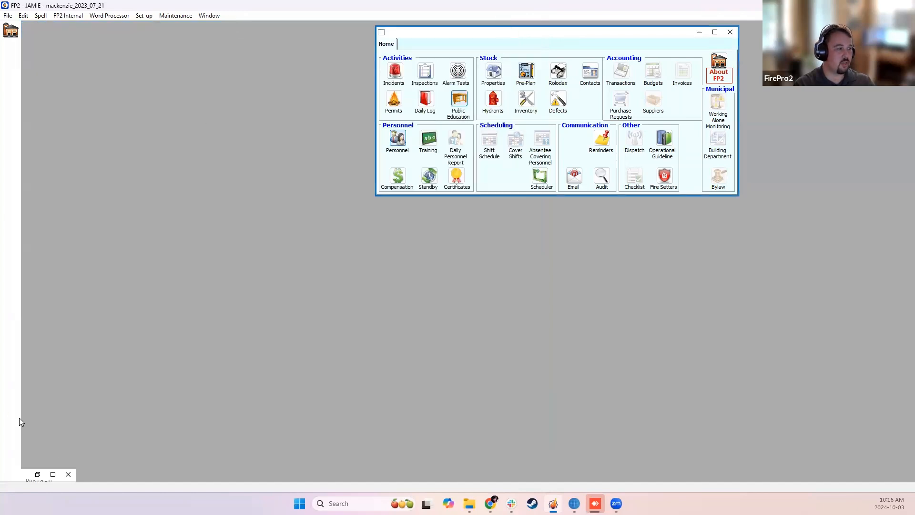
# Maximize the Pub Ed list and search it for records from the Last 36 Months.
pyautogui.click(53, 475)
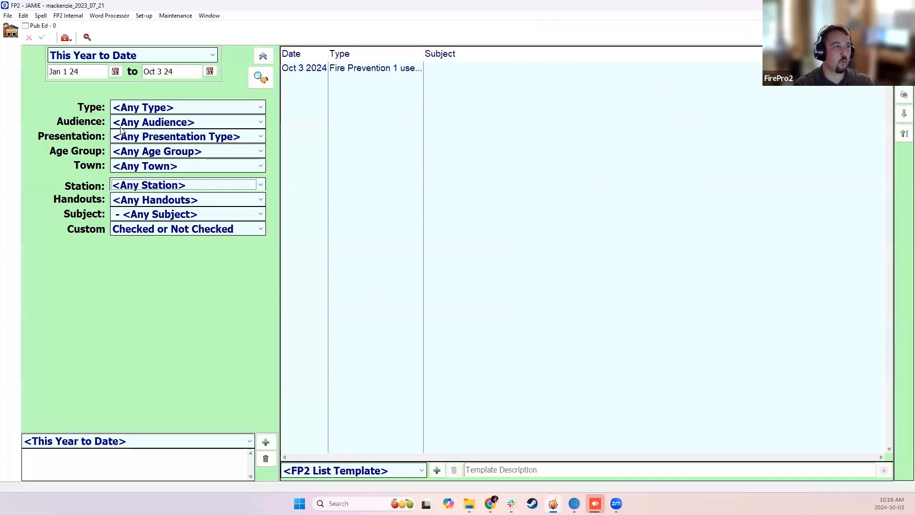
pyautogui.click(128, 59)
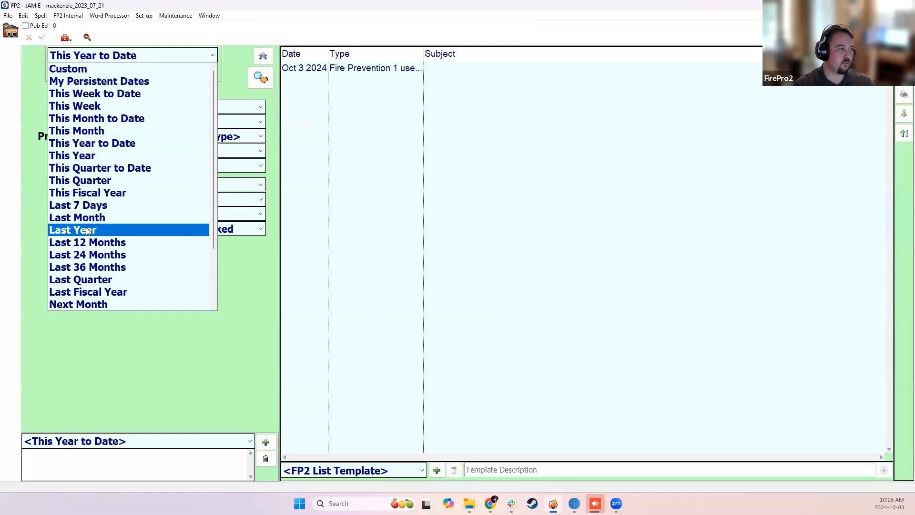
pyautogui.click(88, 267)
pyautogui.click(261, 77)
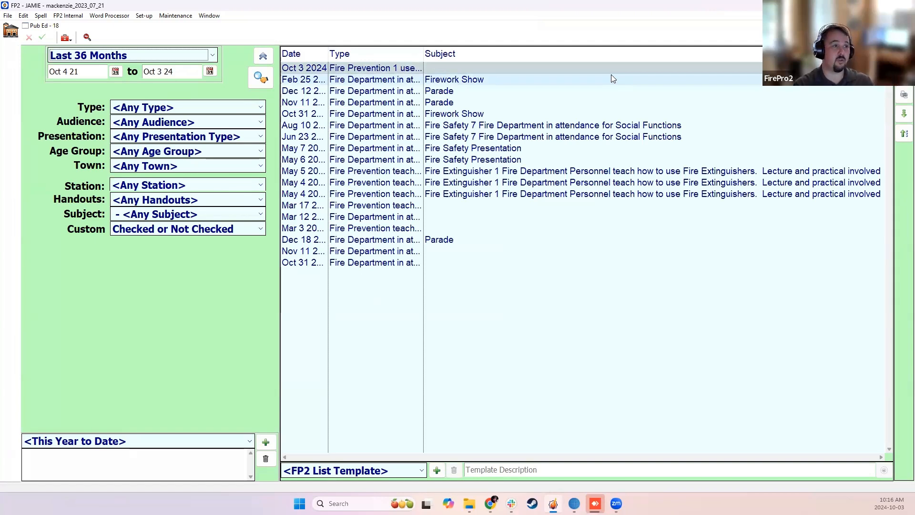
# Widen the Type column of the Pub Ed list and add the Audience column.
pyautogui.click(424, 52)
pyautogui.moveTo(424, 52); pyautogui.dragTo(523, 58)
pyautogui.rightClick(567, 48)
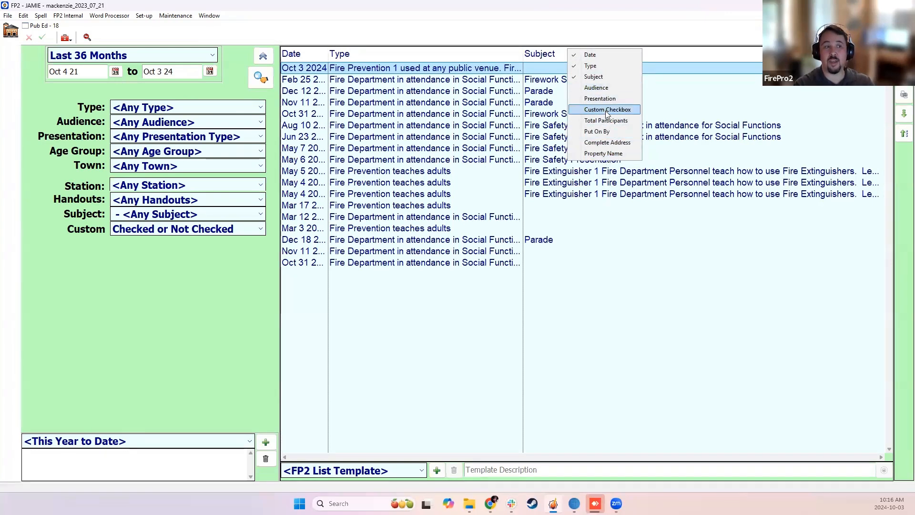
pyautogui.click(602, 87)
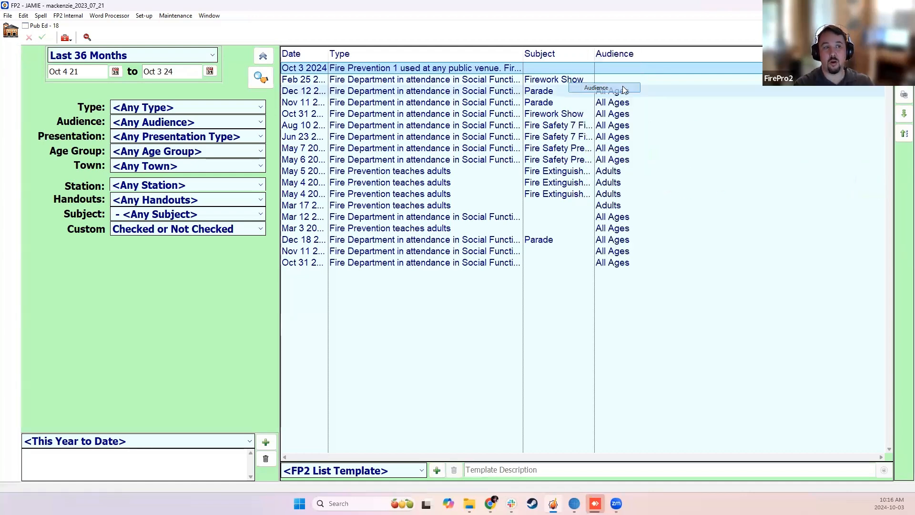
# Add the Total Participants column to the list, widen the Subject column and adjust the Audience column's width.
pyautogui.rightClick(643, 56)
pyautogui.click(643, 57)
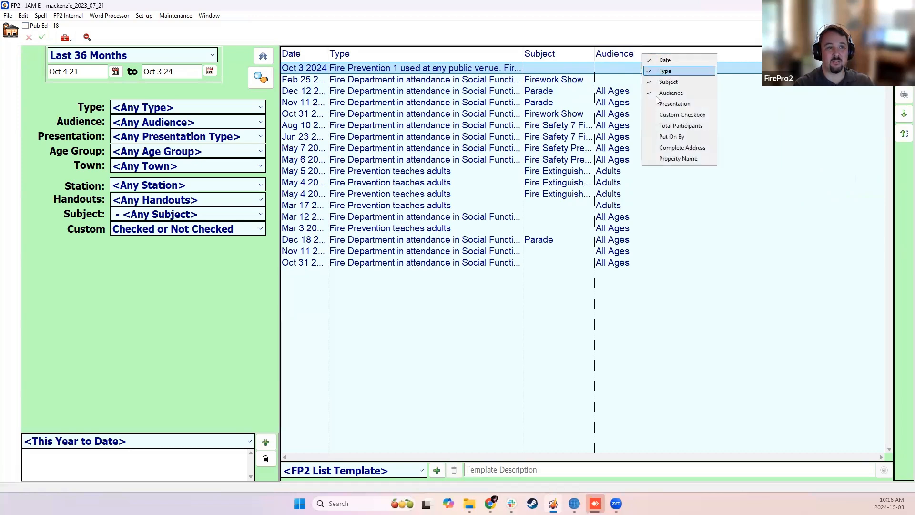
pyautogui.click(678, 127)
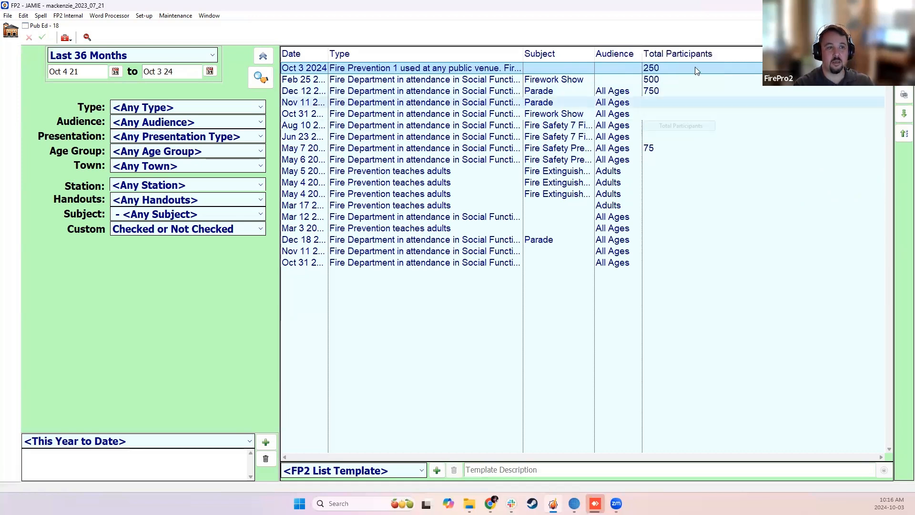
pyautogui.moveTo(595, 54); pyautogui.dragTo(628, 53)
pyautogui.moveTo(722, 55); pyautogui.dragTo(693, 54)
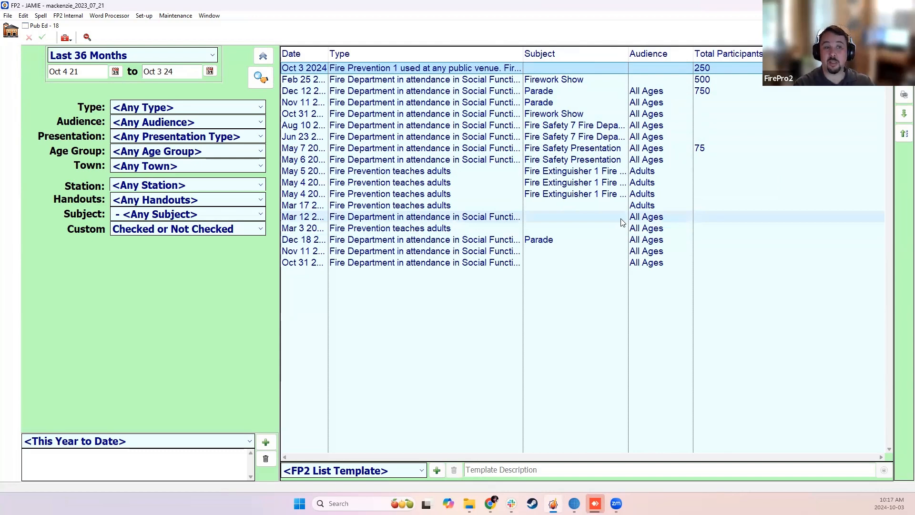
# Open the Oct 3 2024 Pub Ed record, preview its Public Education Summary, and close the preview.
pyautogui.click(904, 95)
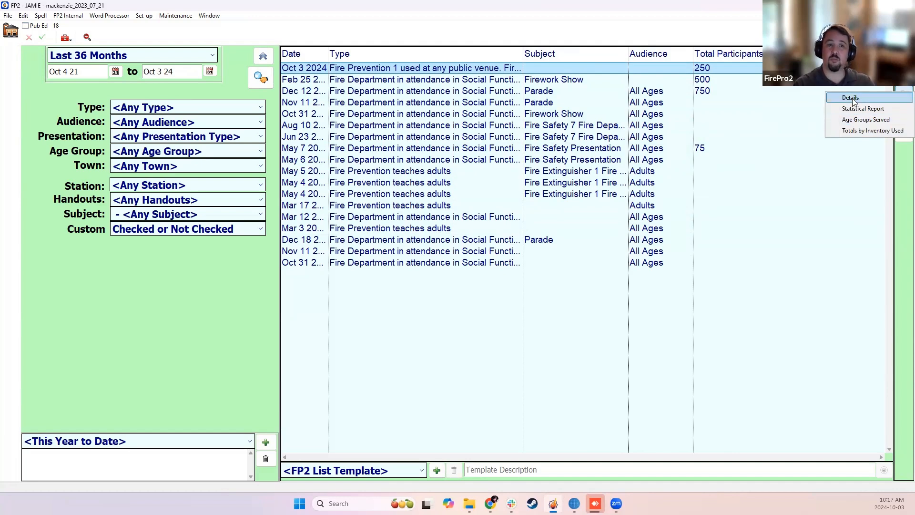
pyautogui.click(683, 69)
pyautogui.doubleClick(683, 69)
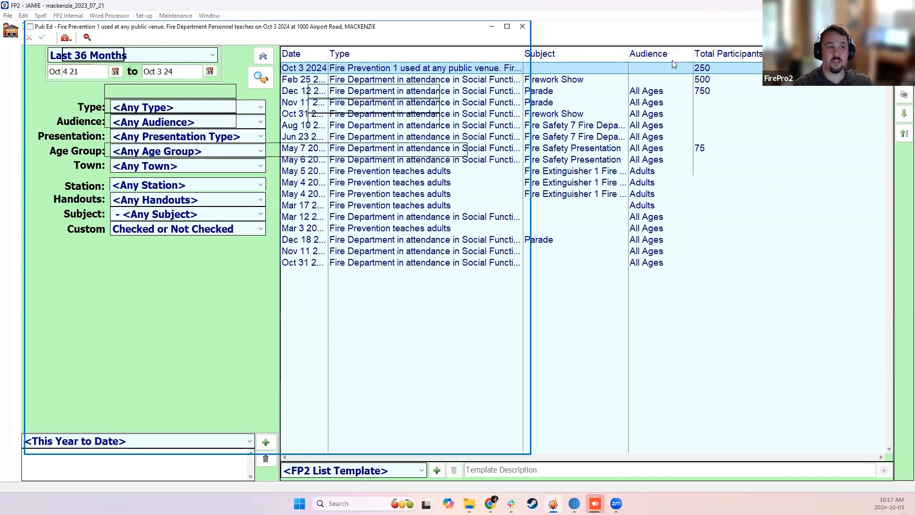
pyautogui.click(176, 38)
pyautogui.click(207, 51)
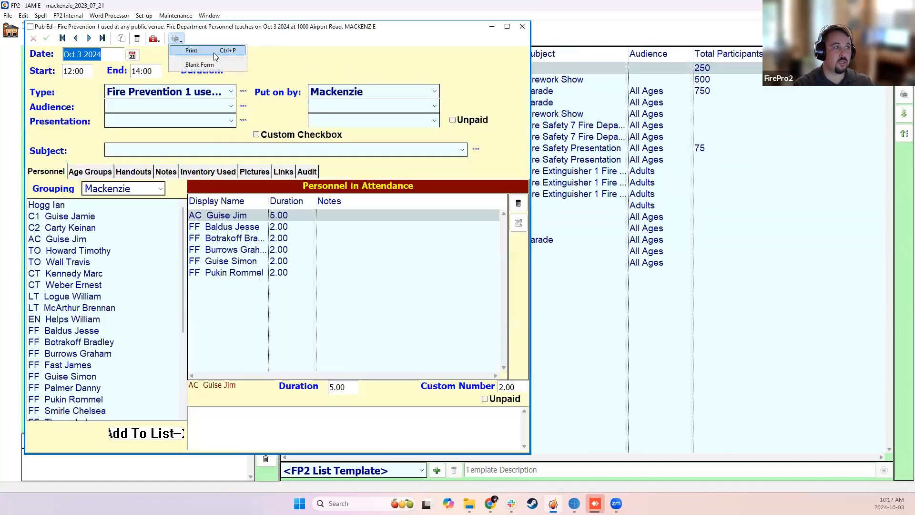
pyautogui.click(582, 354)
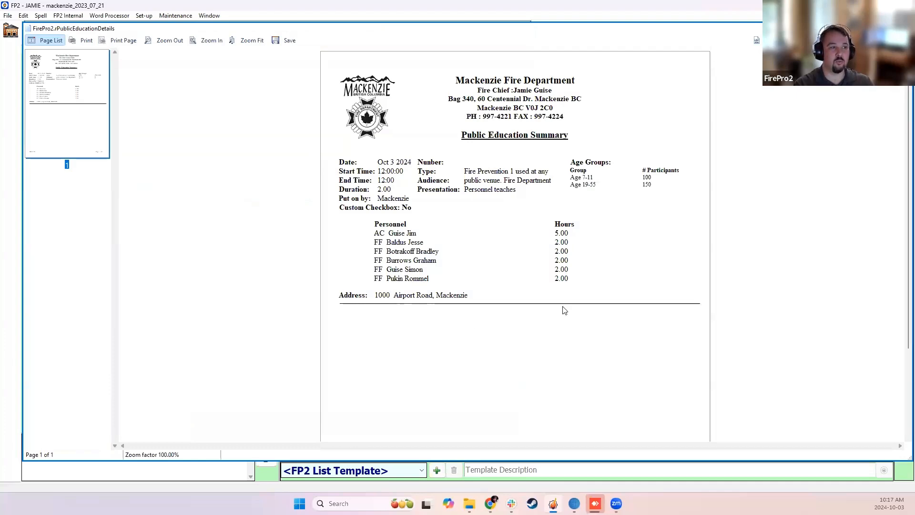
pyautogui.click(904, 29)
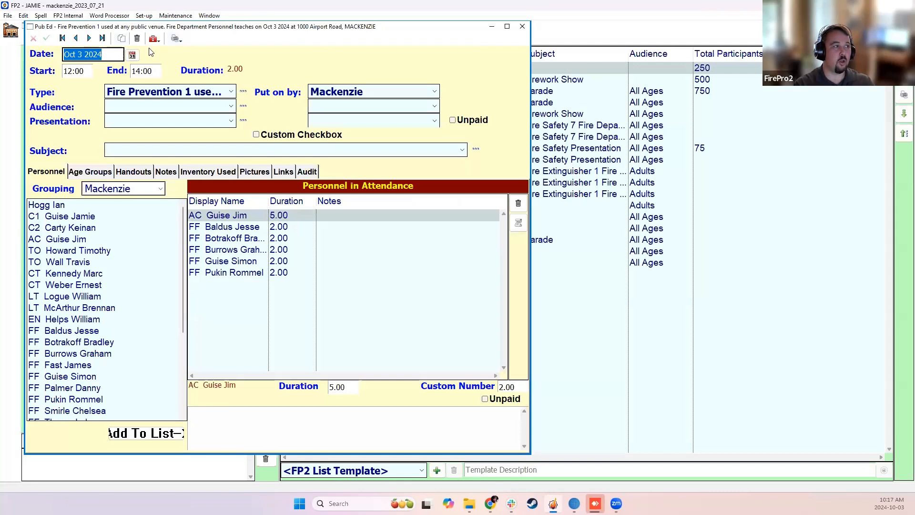
# Preview the blank form version of the Public Education Summary, and close both the preview and the record.
pyautogui.click(176, 39)
pyautogui.click(192, 66)
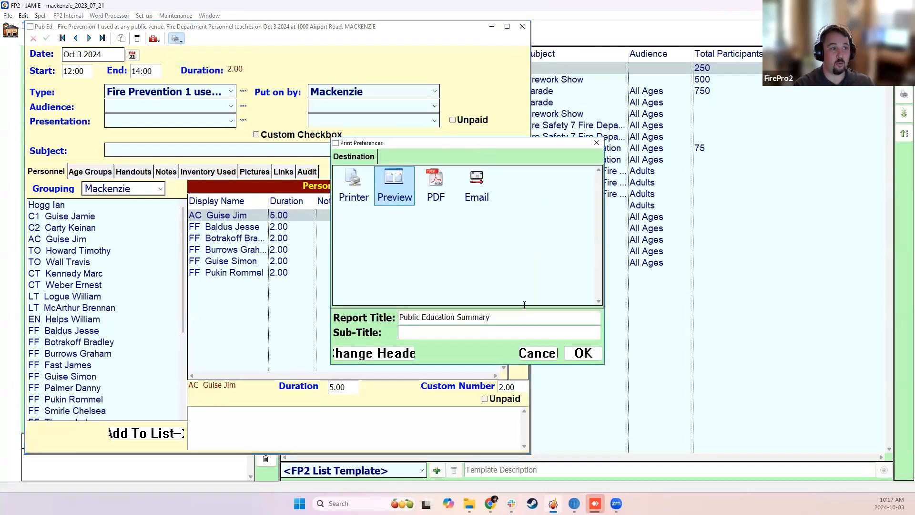
pyautogui.click(583, 352)
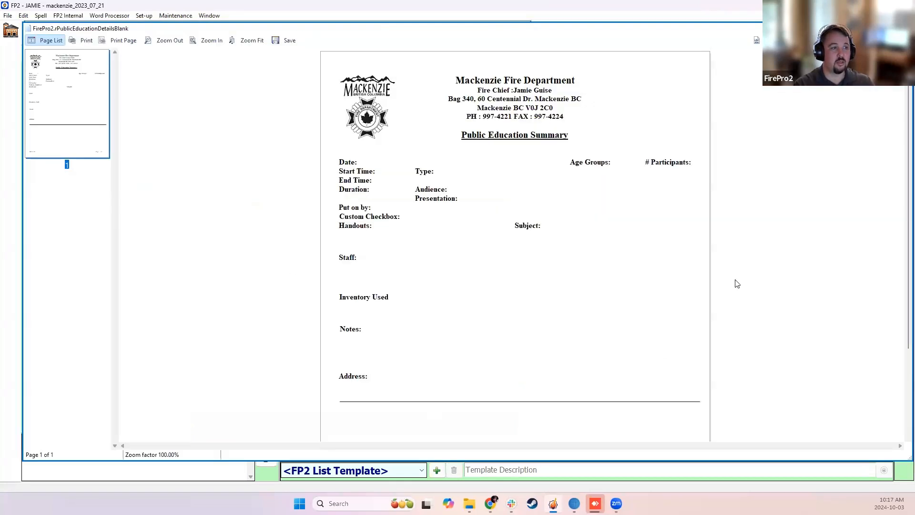
pyautogui.scroll(-1, 673, 286)
pyautogui.scroll(1, 675, 334)
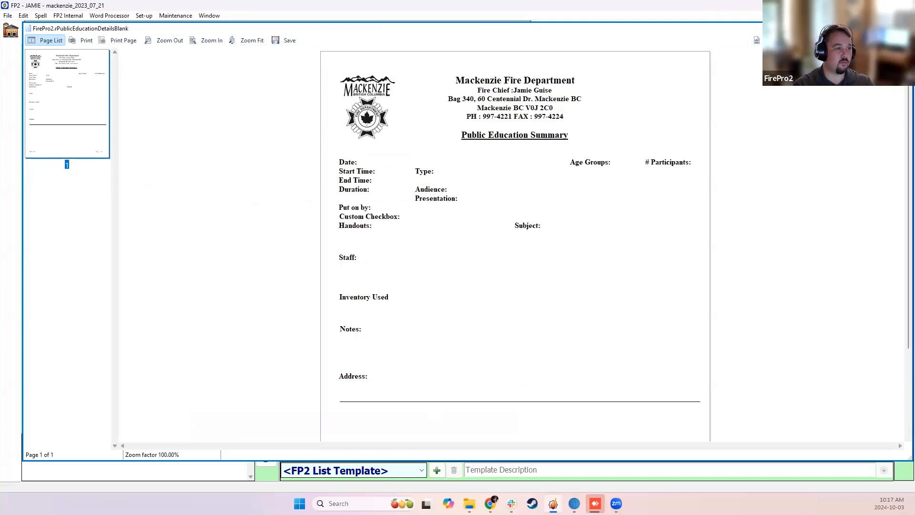
pyautogui.click(905, 29)
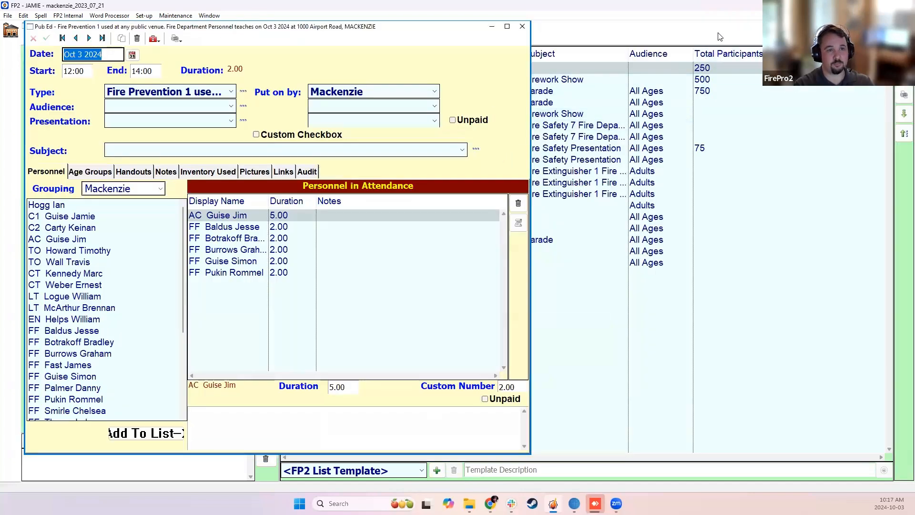
pyautogui.press('Escape')
# Generate a preview of the Statistical Report for the listed Pub Ed records.
pyautogui.click(903, 95)
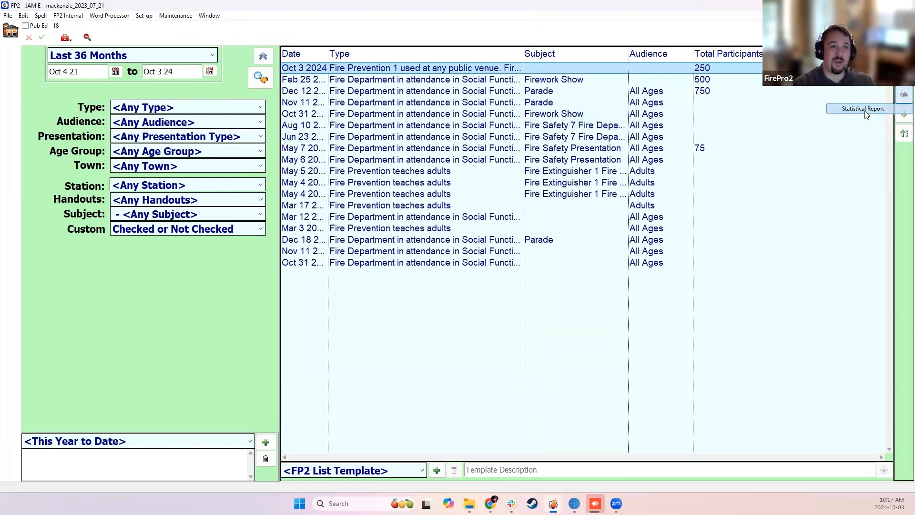
pyautogui.click(864, 109)
pyautogui.click(583, 351)
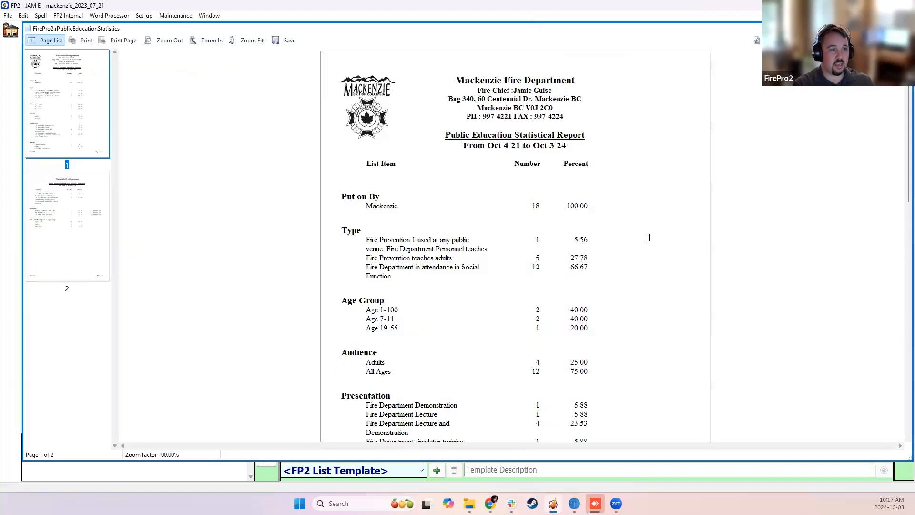
# Examine the counts and percentages by Type in the Public Education Statistical Report.
pyautogui.scroll(-4, 519, 225)
pyautogui.scroll(1, 541, 216)
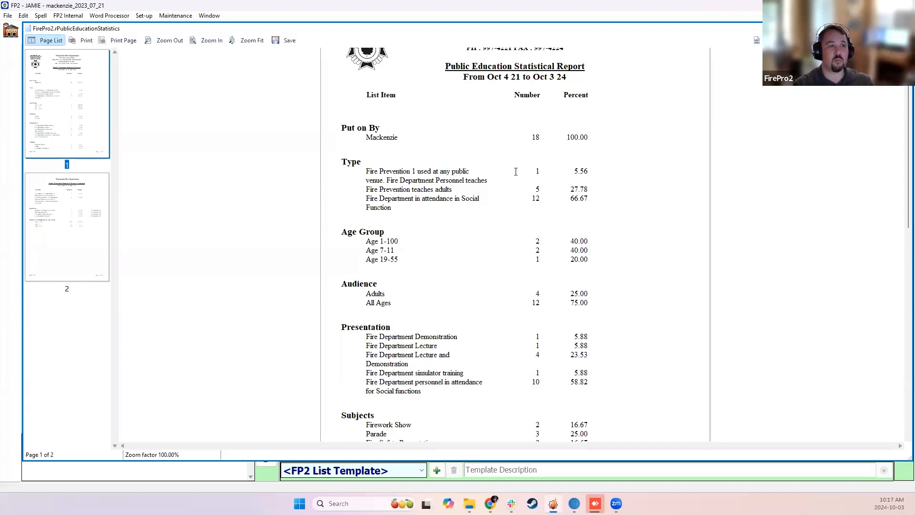
pyautogui.click(536, 188)
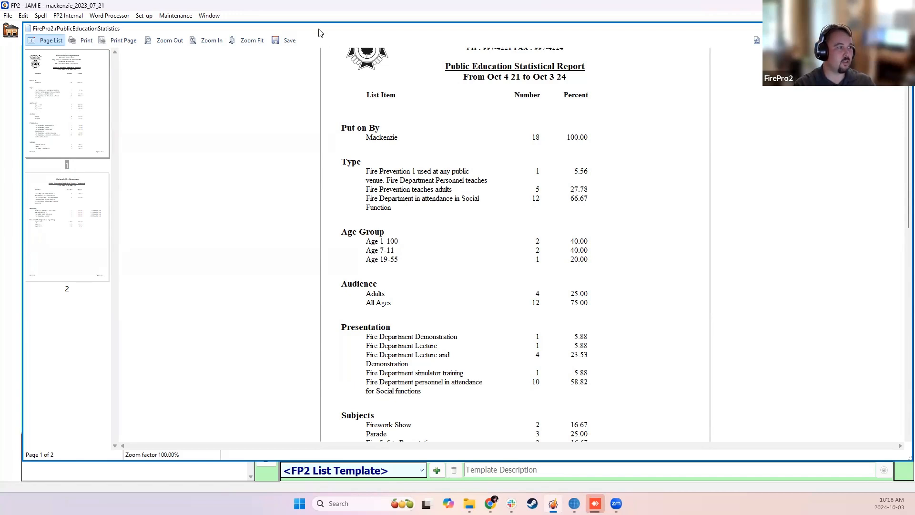
pyautogui.moveTo(319, 29); pyautogui.dragTo(315, 101)
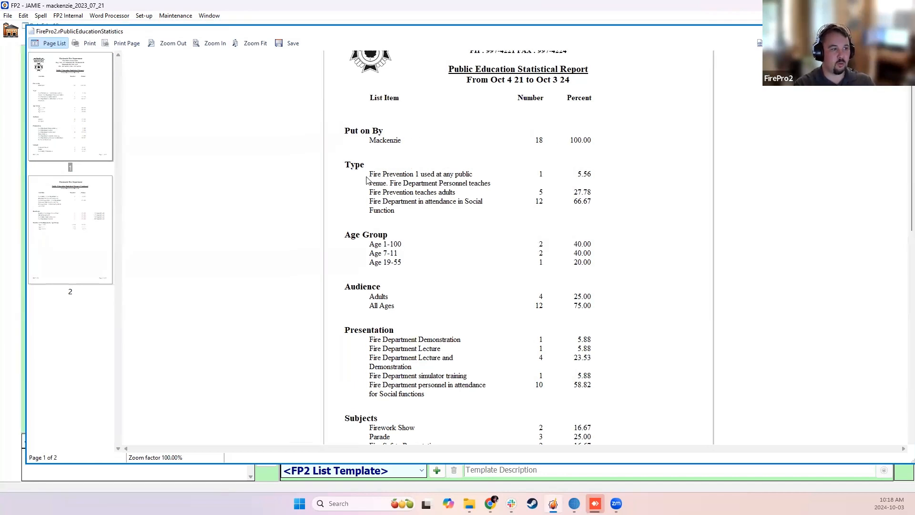
pyautogui.moveTo(372, 175); pyautogui.dragTo(488, 187)
pyautogui.click(372, 201)
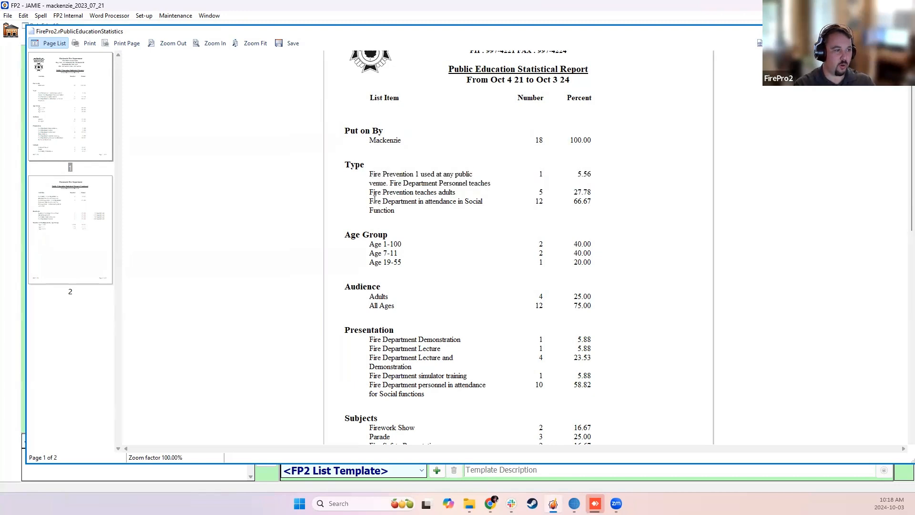
pyautogui.moveTo(567, 202); pyautogui.dragTo(602, 202)
pyautogui.click(603, 203)
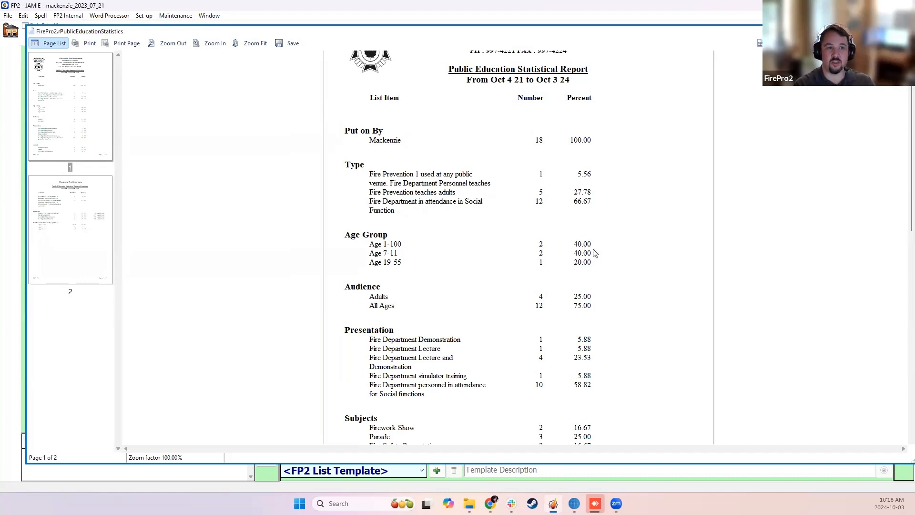
# Review the statistical report's age group, audience, presentation, subject, handout and participant sections across both pages, and close the preview.
pyautogui.scroll(-1, 584, 269)
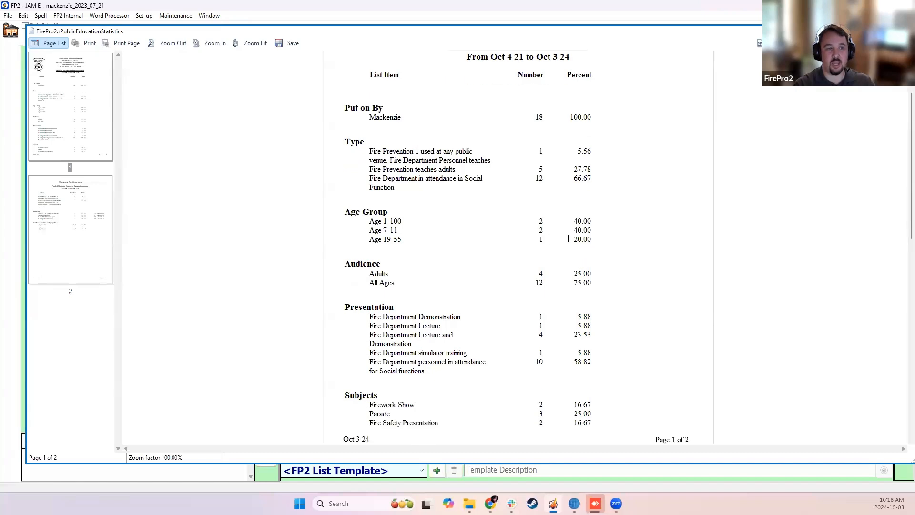
pyautogui.scroll(-1, 567, 236)
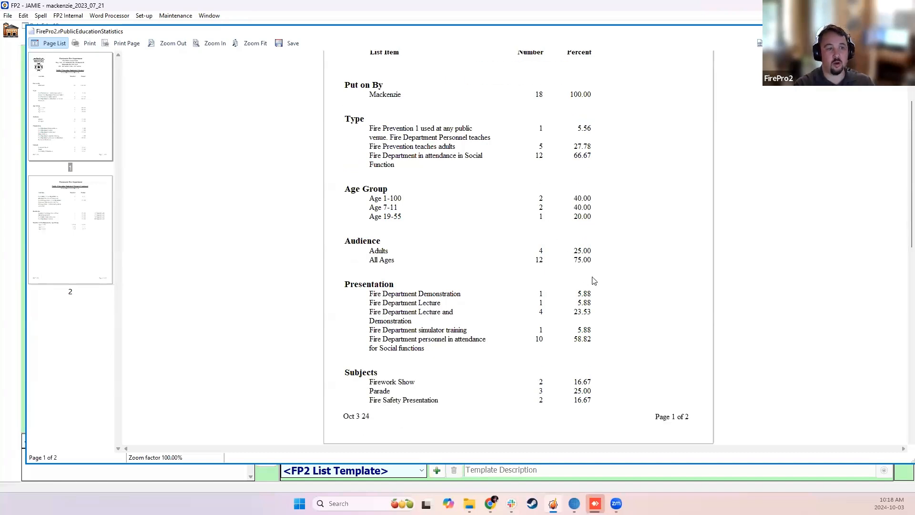
pyautogui.scroll(-1, 627, 287)
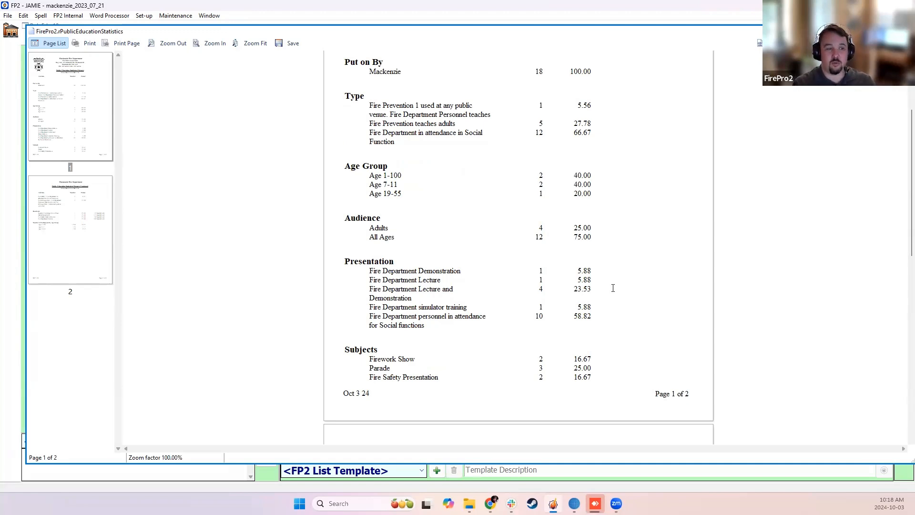
pyautogui.scroll(-2, 545, 285)
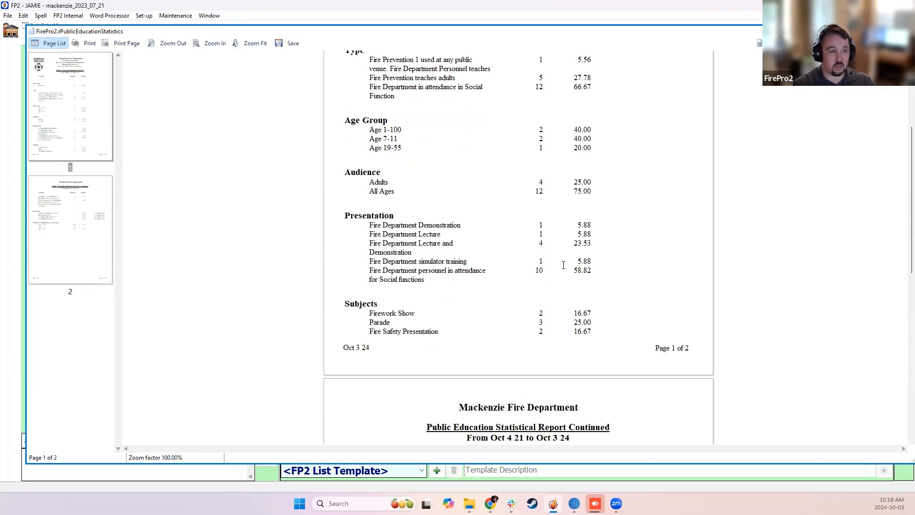
pyautogui.scroll(-6, 579, 268)
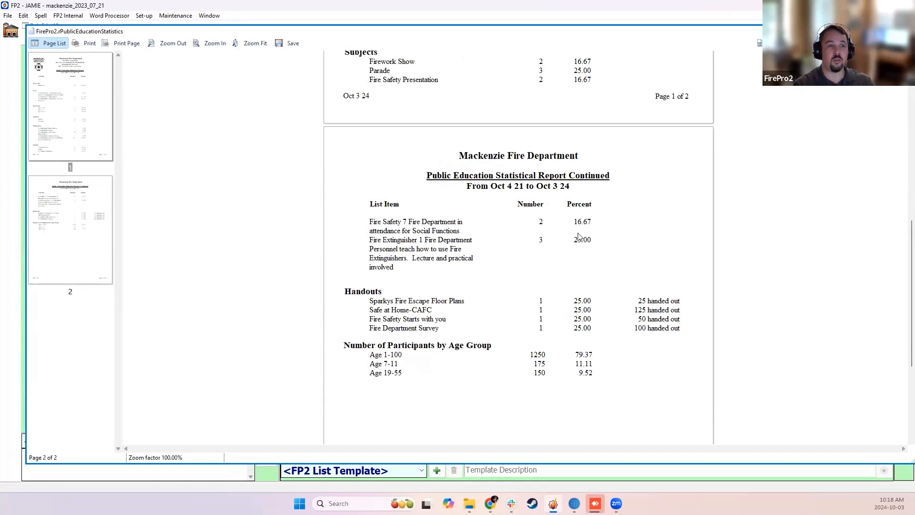
pyautogui.scroll(1, 608, 258)
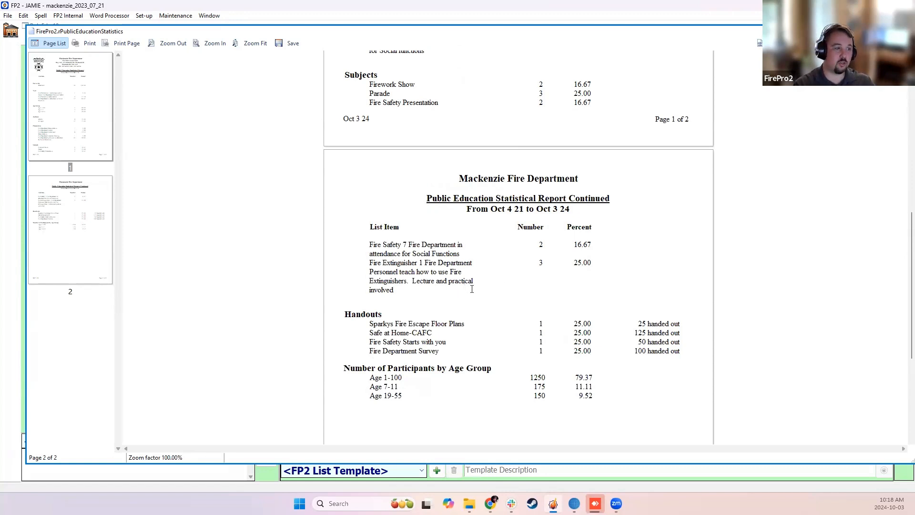
pyautogui.scroll(-1, 491, 314)
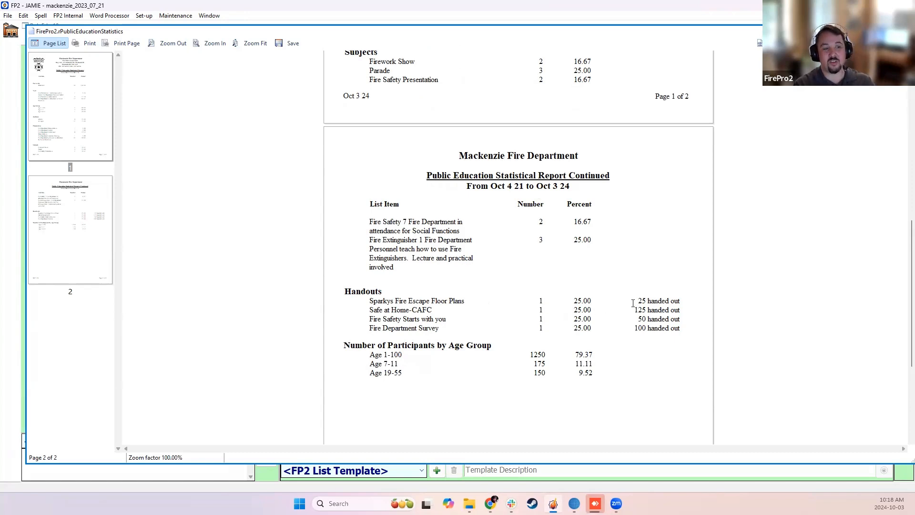
pyautogui.moveTo(639, 304); pyautogui.dragTo(654, 325)
pyautogui.click(658, 325)
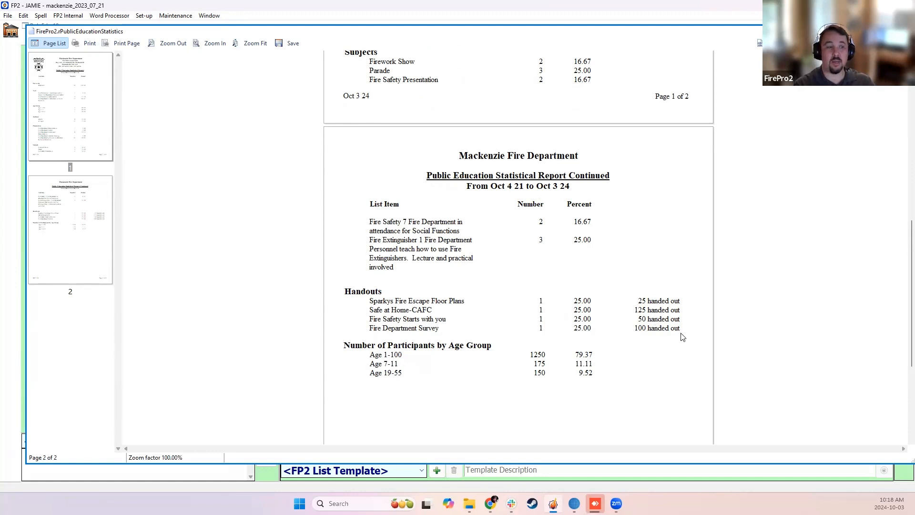
pyautogui.scroll(-2, 646, 335)
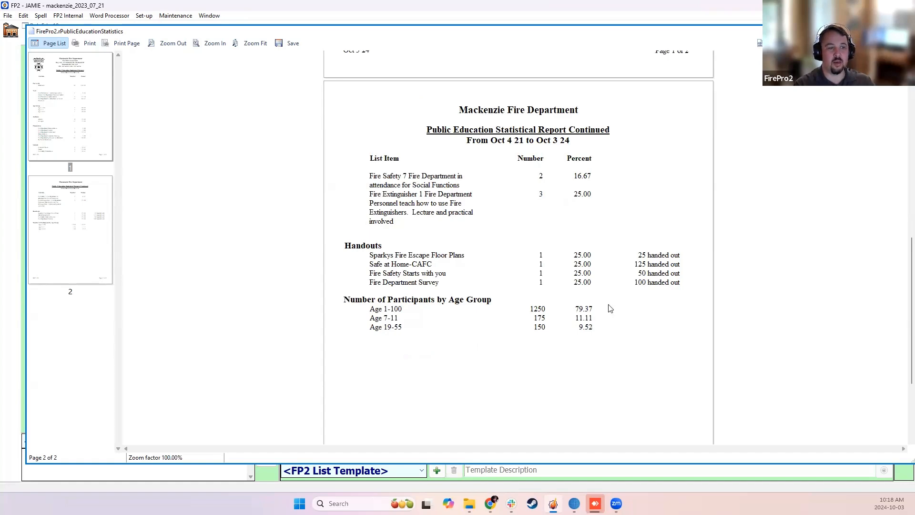
pyautogui.scroll(-2, 607, 307)
pyautogui.scroll(3, 608, 305)
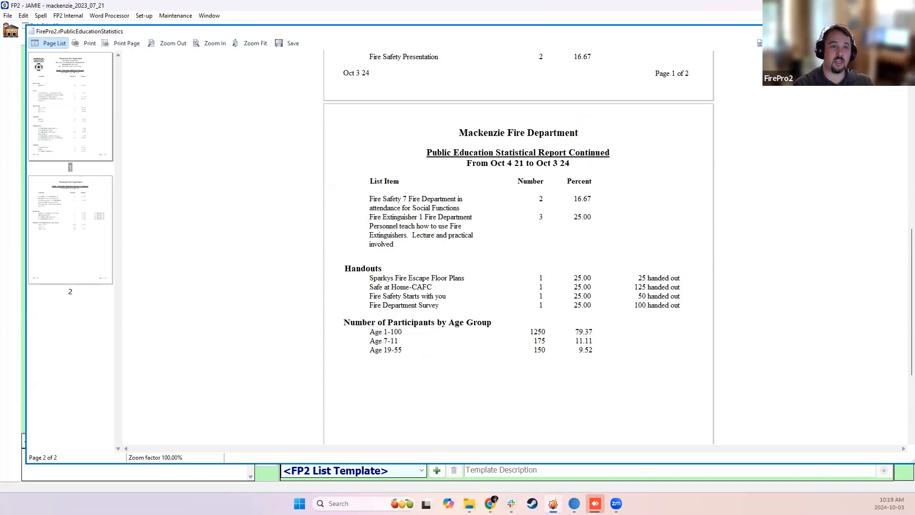
pyautogui.click(905, 31)
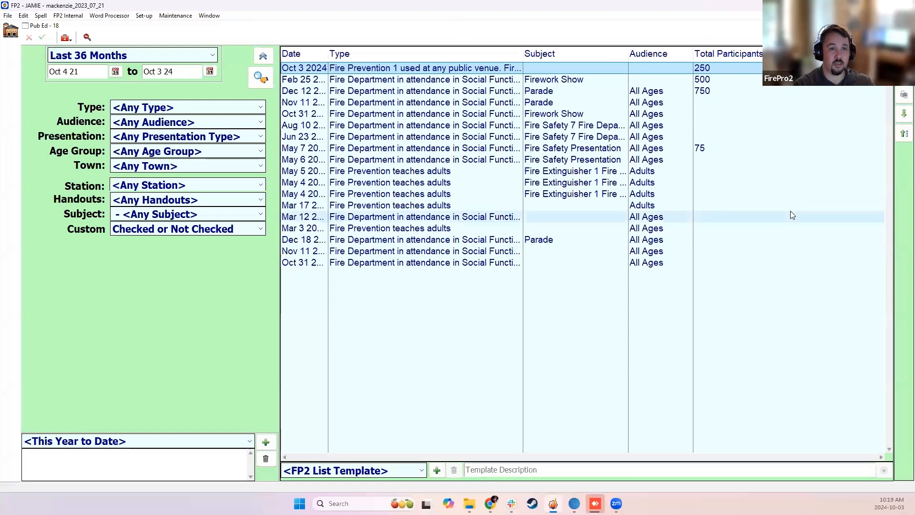
# Preview the Age Groups Served report for all listed records, check its participant totals, and close it.
pyautogui.click(904, 95)
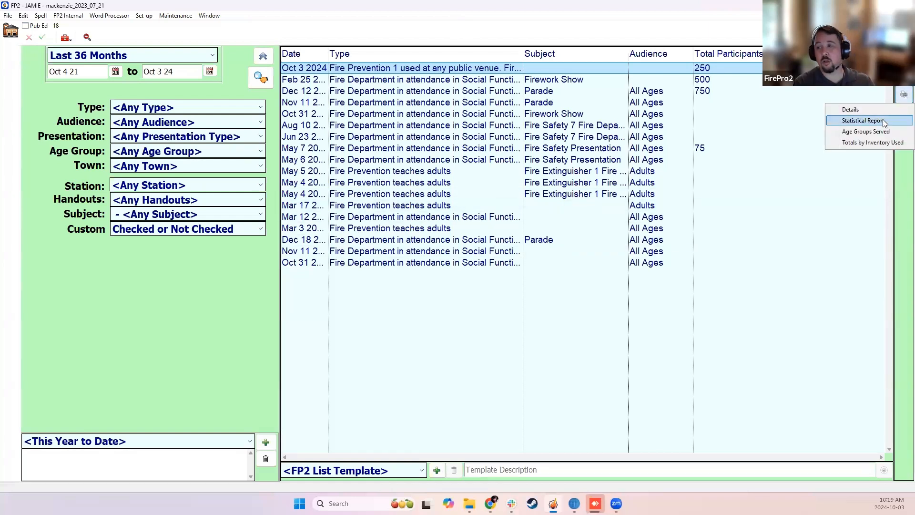
pyautogui.click(853, 132)
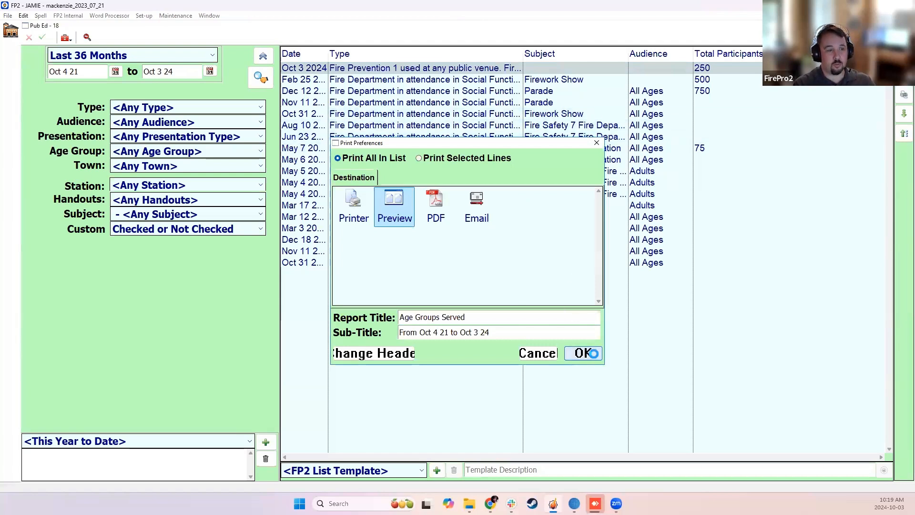
pyautogui.click(587, 352)
pyautogui.scroll(-1, 700, 255)
pyautogui.scroll(1, 701, 255)
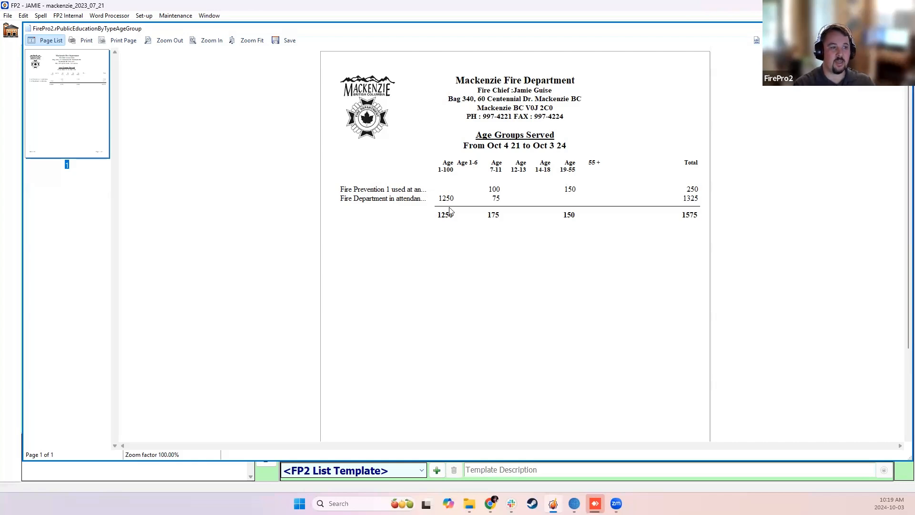
pyautogui.click(682, 215)
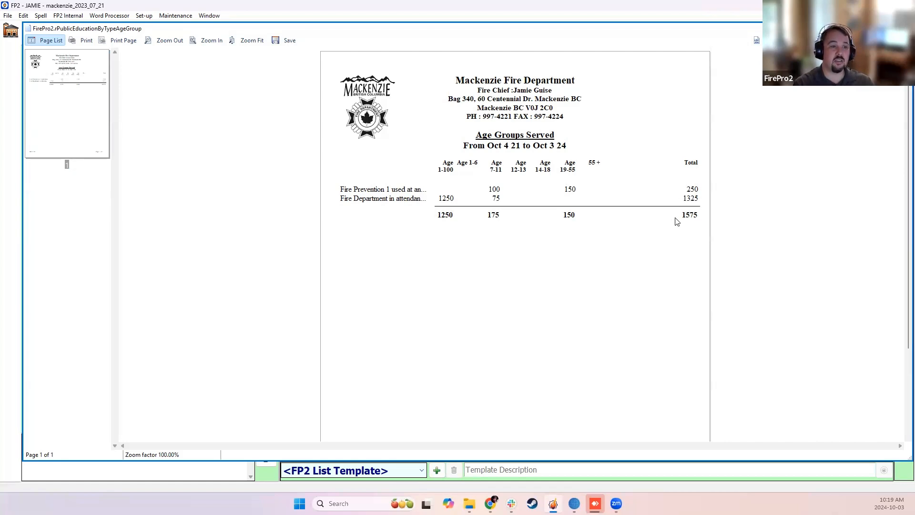
pyautogui.click(904, 28)
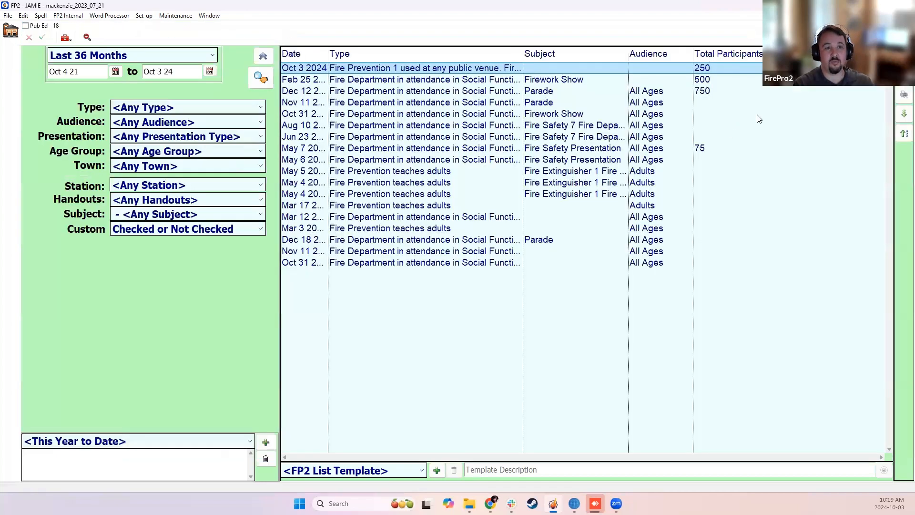
# Try to run the Totals by Inventory Used report on the listed Pub Ed records without choosing any inventory category.
pyautogui.click(904, 94)
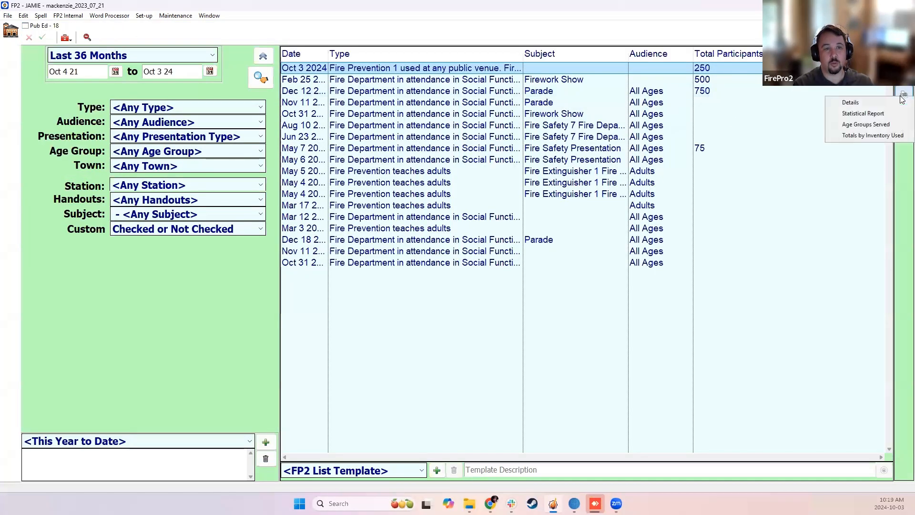
pyautogui.click(862, 136)
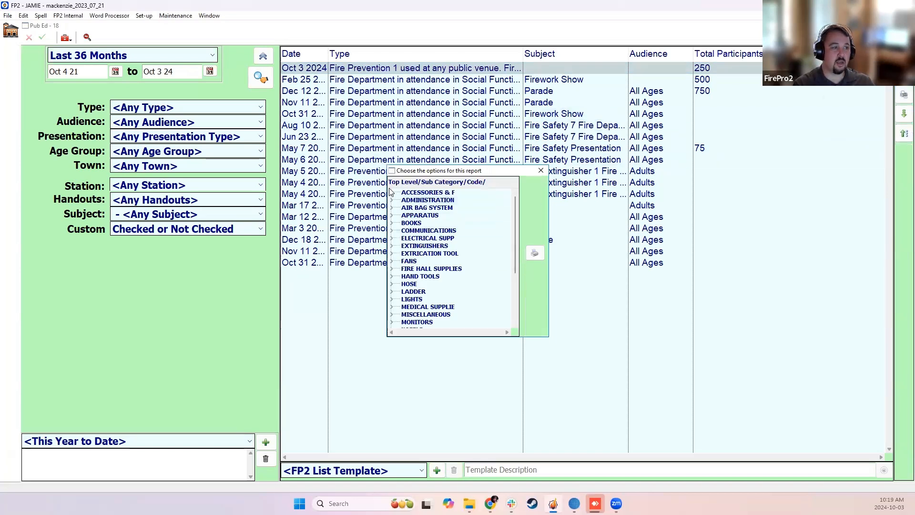
pyautogui.click(535, 253)
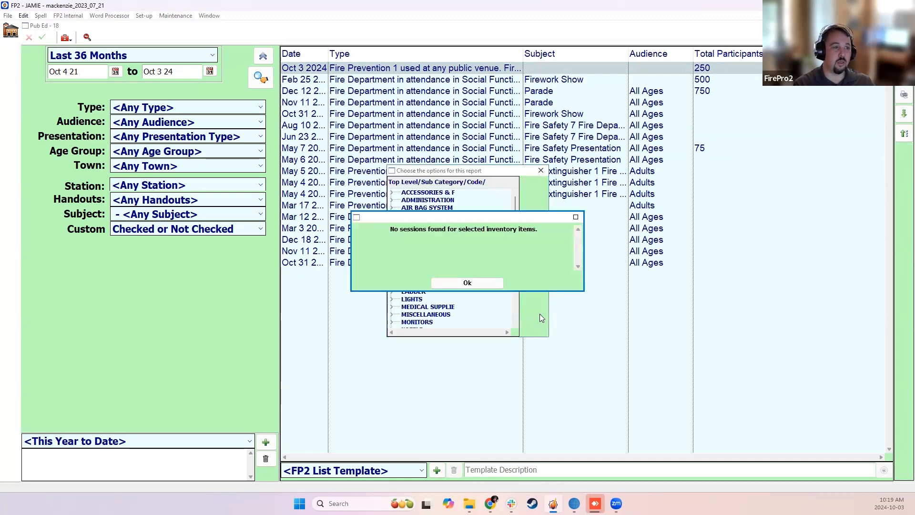
pyautogui.click(492, 283)
# Try to run the Totals by Inventory Used report with the whole range of inventory categories selected.
pyautogui.click(903, 98)
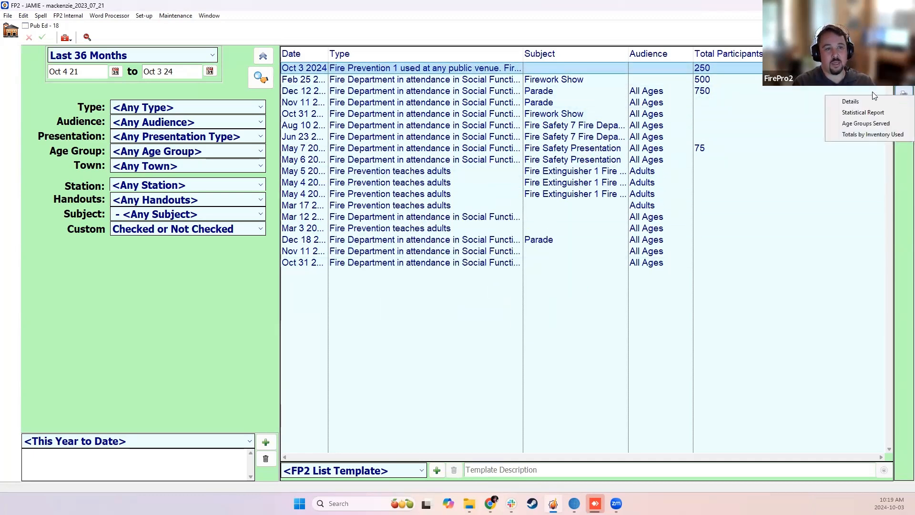
pyautogui.click(867, 133)
pyautogui.click(452, 193)
pyautogui.scroll(-4, 447, 248)
pyautogui.keyDown('shift'); pyautogui.click(420, 323); pyautogui.keyUp('shift')
pyautogui.scroll(4, 447, 259)
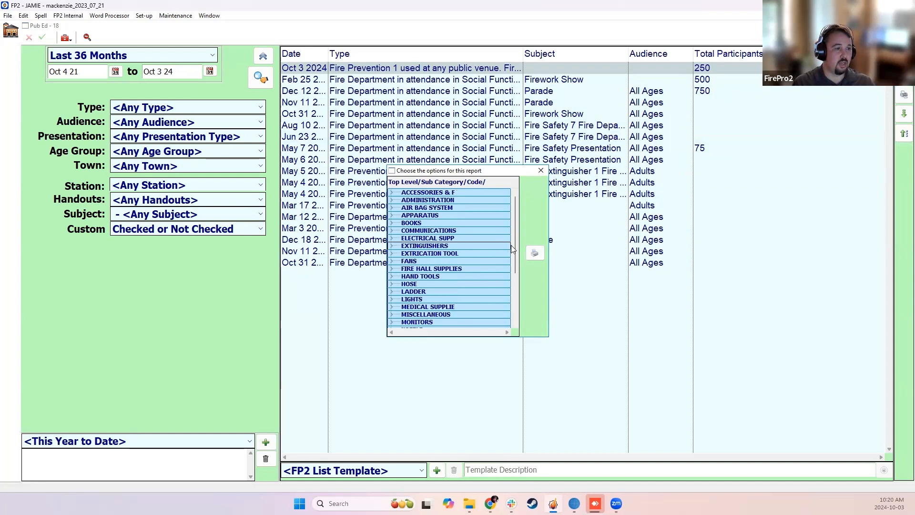
pyautogui.click(534, 253)
pyautogui.click(537, 317)
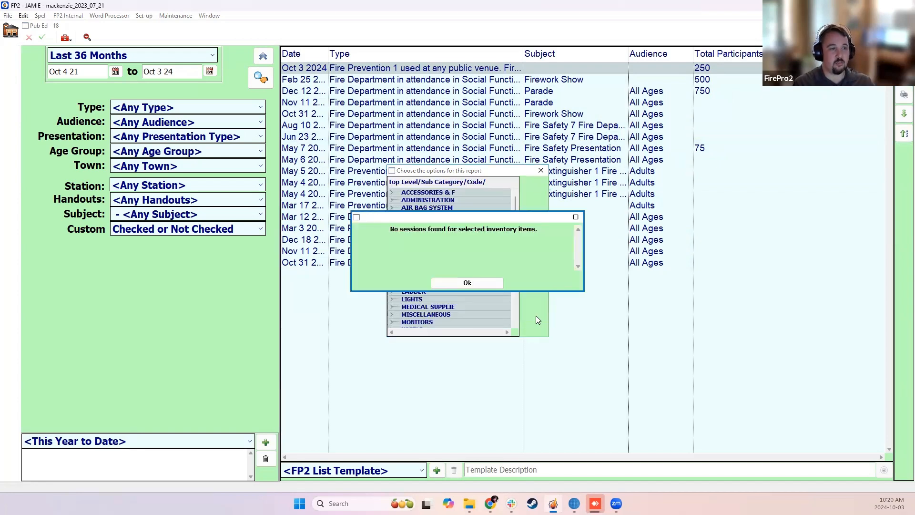
pyautogui.click(466, 282)
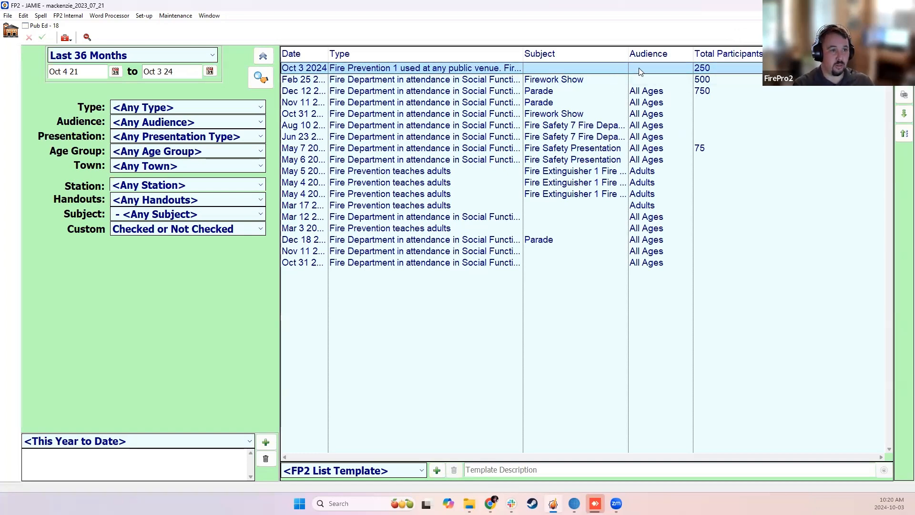
# Close the Pub Ed list and open the C1 member's record from the Personnel list.
pyautogui.click(905, 26)
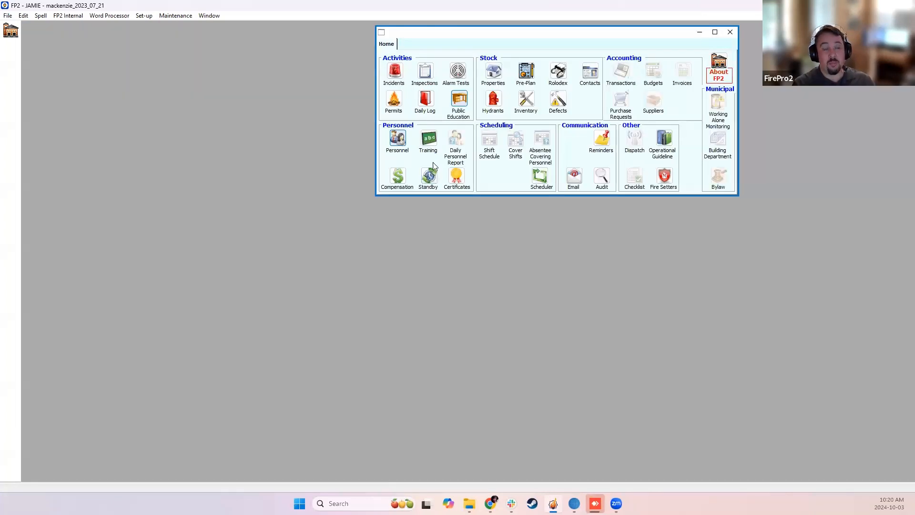
pyautogui.click(399, 139)
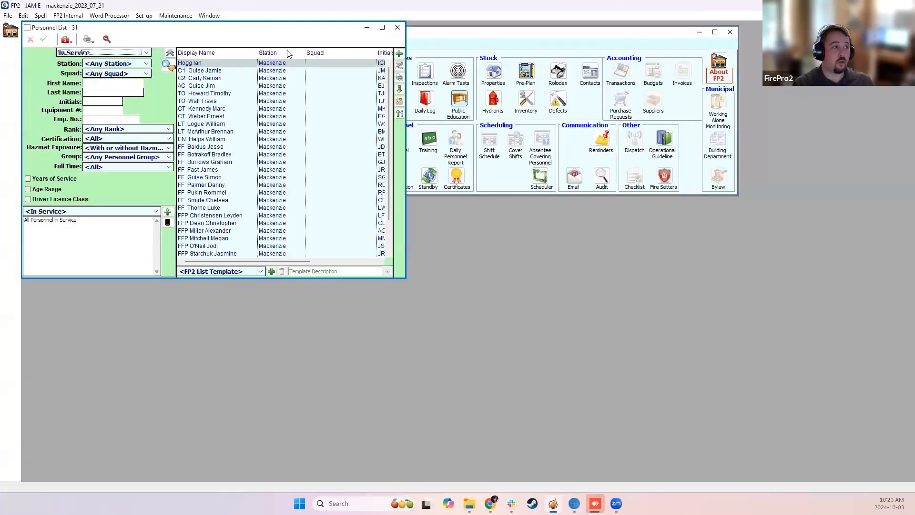
pyautogui.click(199, 72)
pyautogui.doubleClick(199, 74)
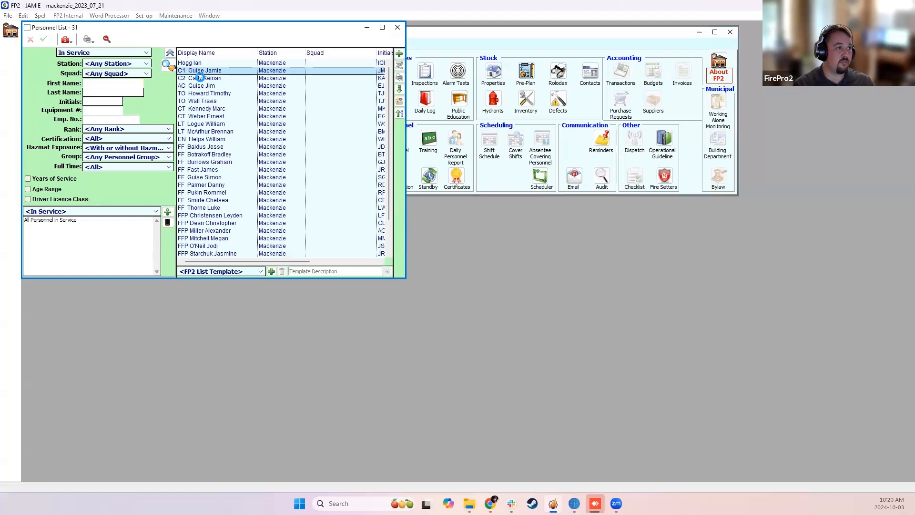
pyautogui.click(492, 287)
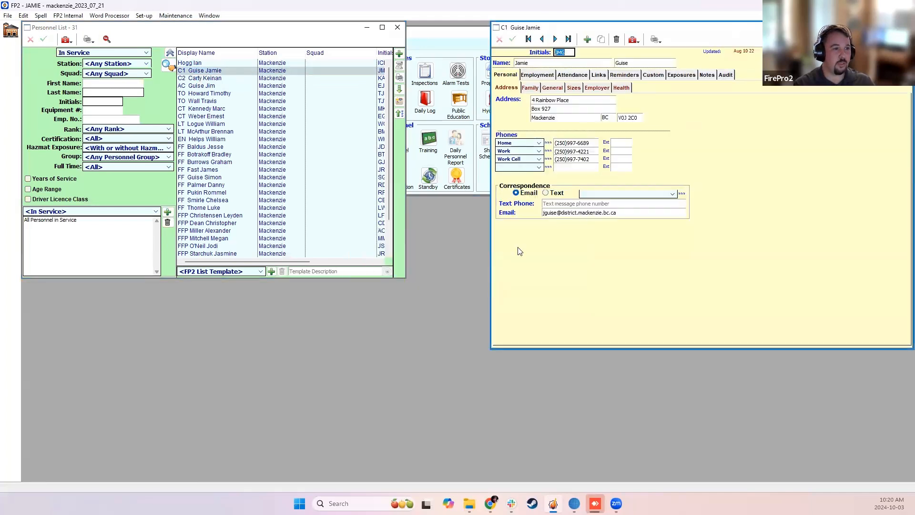
# List the C1 member's Pub Ed attendance for All Dates, widening the Type column to read the session types.
pyautogui.click(572, 75)
pyautogui.click(698, 88)
pyautogui.click(535, 327)
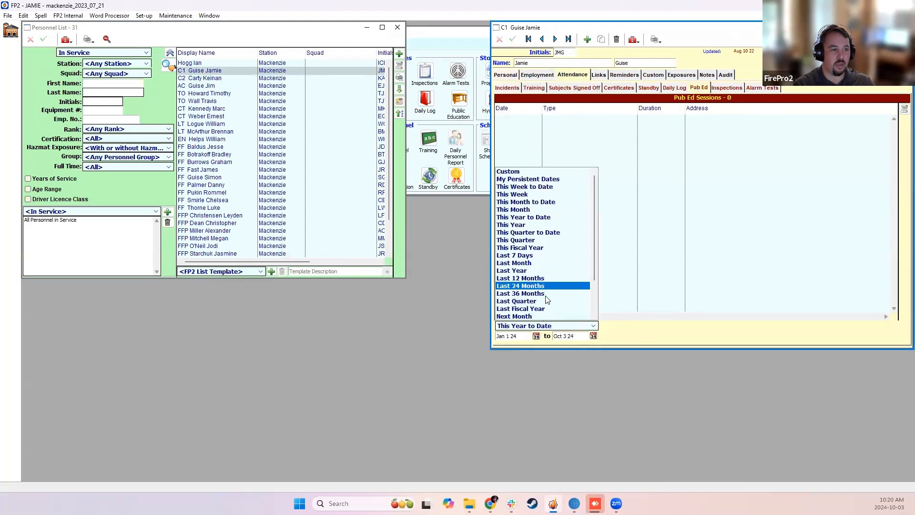
pyautogui.click(538, 302)
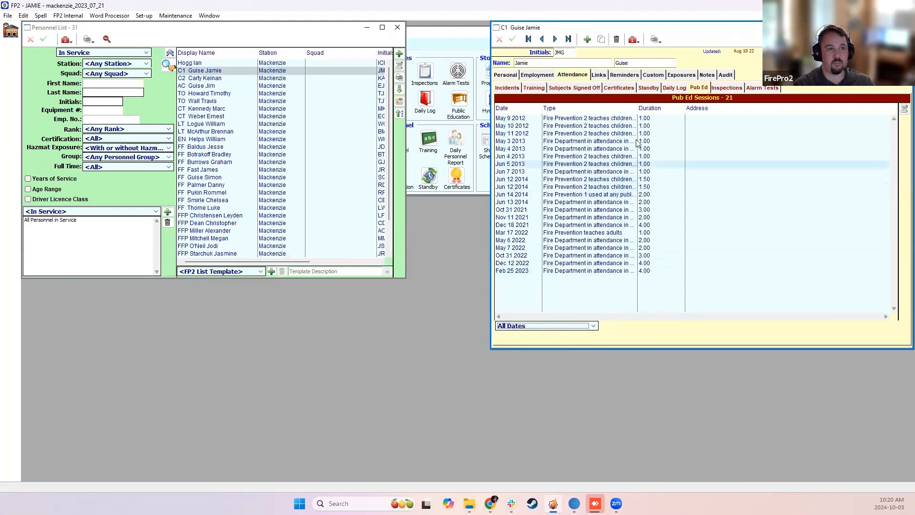
pyautogui.moveTo(638, 109); pyautogui.dragTo(685, 109)
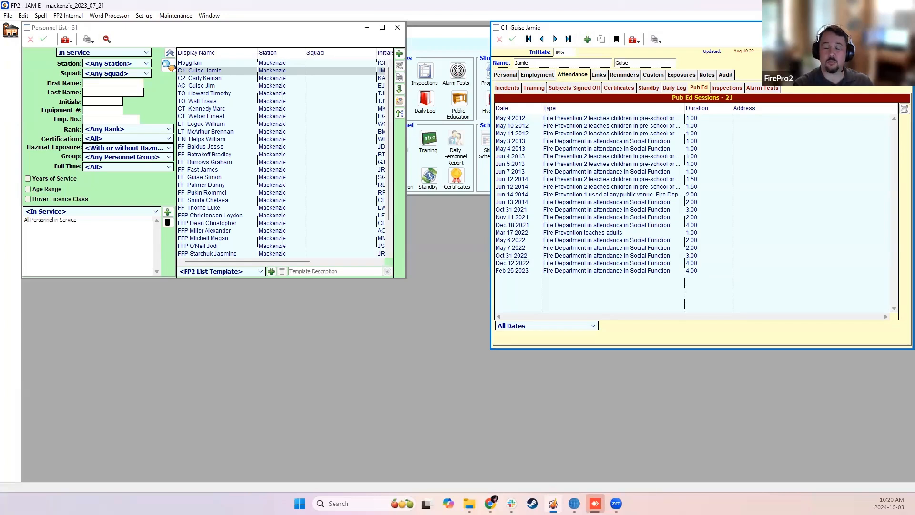
pyautogui.click(904, 28)
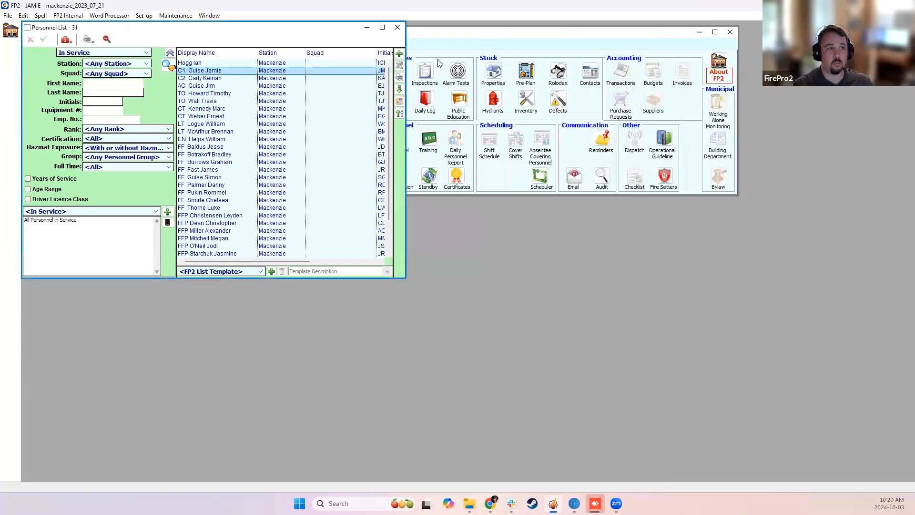
# Set up the Hours Worked Details personnel report for the Last 36 Months with only Pub-Ed hours included.
pyautogui.click(399, 78)
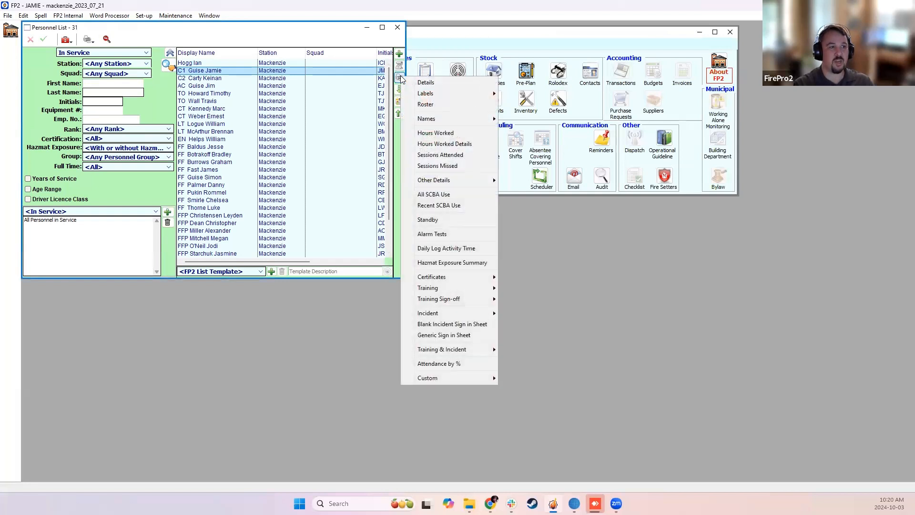
pyautogui.click(448, 145)
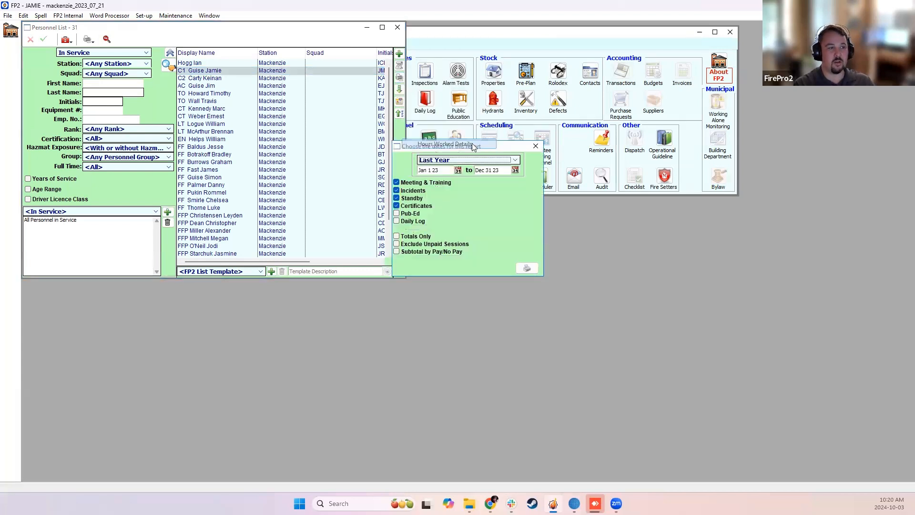
pyautogui.click(452, 160)
pyautogui.click(443, 290)
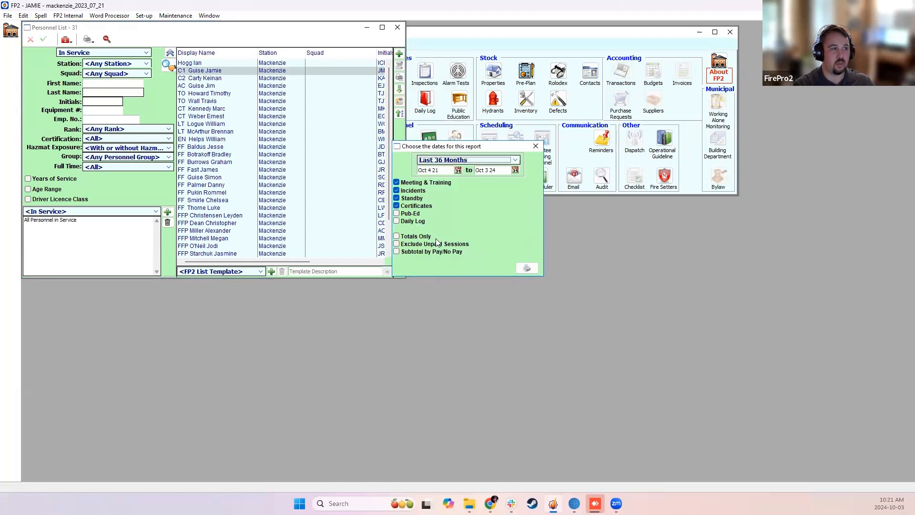
pyautogui.click(408, 206)
pyautogui.click(406, 198)
pyautogui.click(410, 192)
pyautogui.click(419, 183)
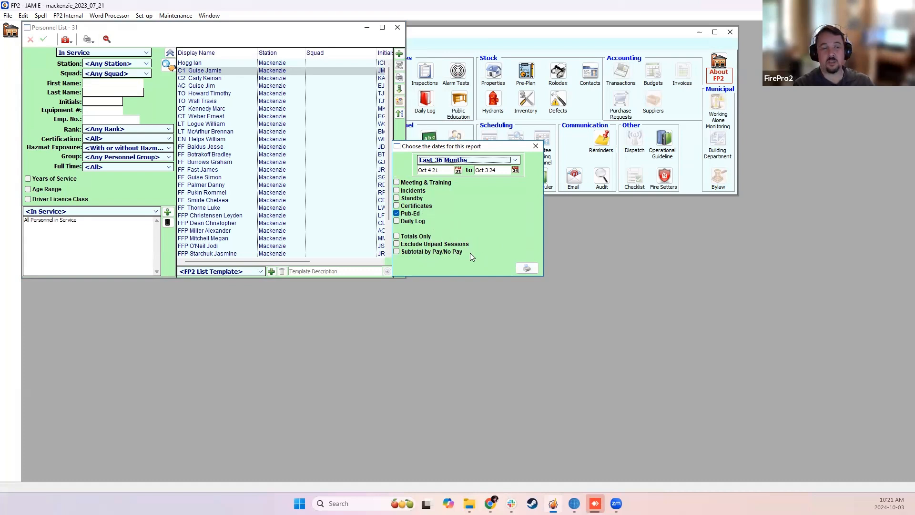
# Preview the Hours Worked Details report for all listed personnel and review the individual Pub-Ed hours, closing the preview and Personnel list.
pyautogui.click(523, 270)
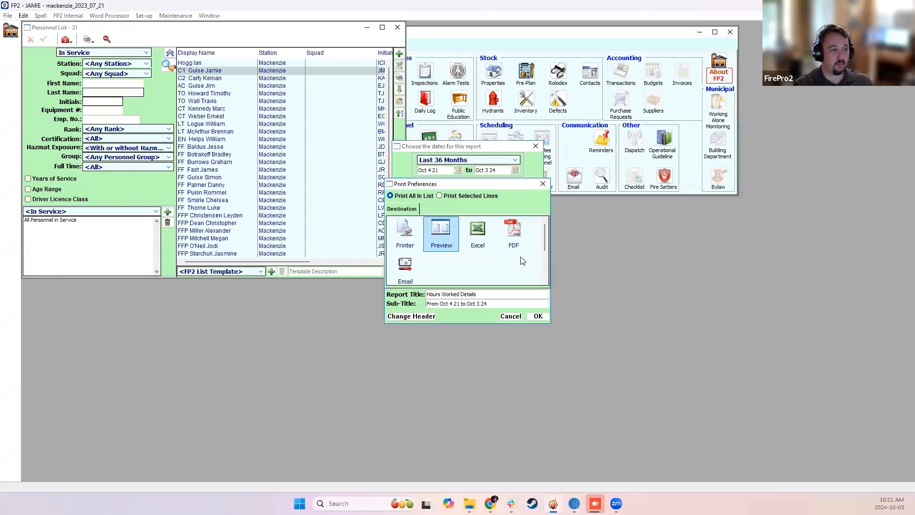
pyautogui.click(540, 315)
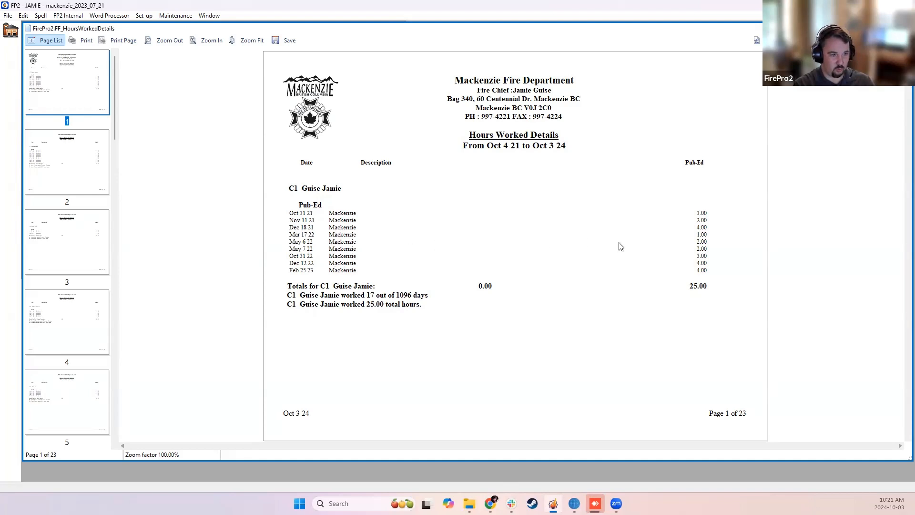
pyautogui.scroll(-3, 687, 210)
pyautogui.scroll(-10, 703, 200)
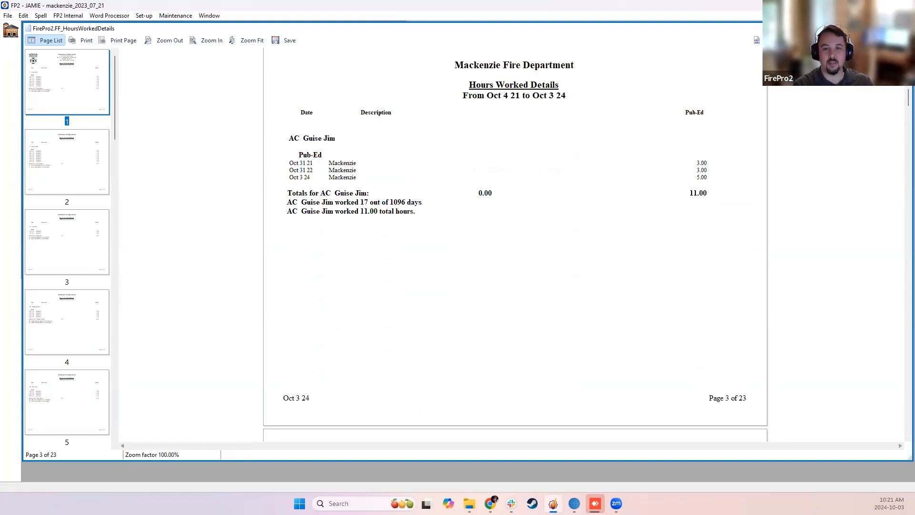
pyautogui.click(905, 28)
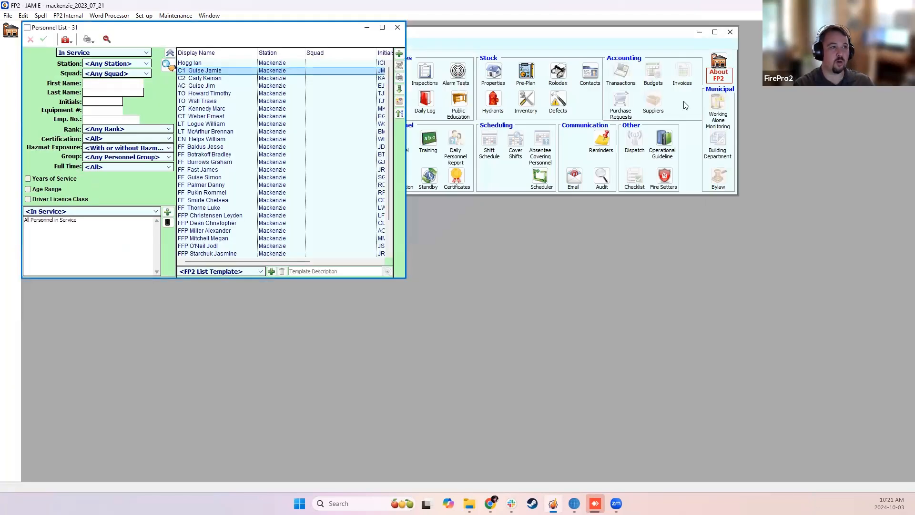
pyautogui.click(398, 29)
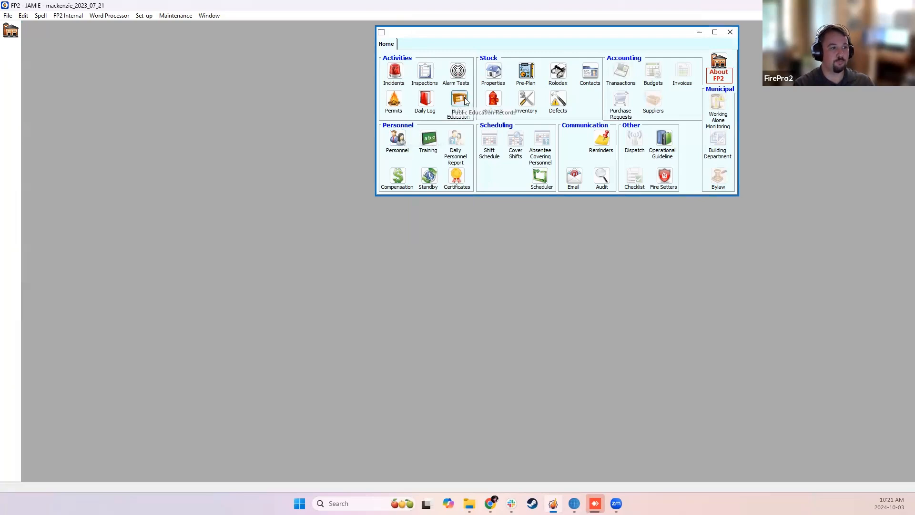
# Reopen the Public Education records list and inspect its Town search filter.
pyautogui.click(469, 116)
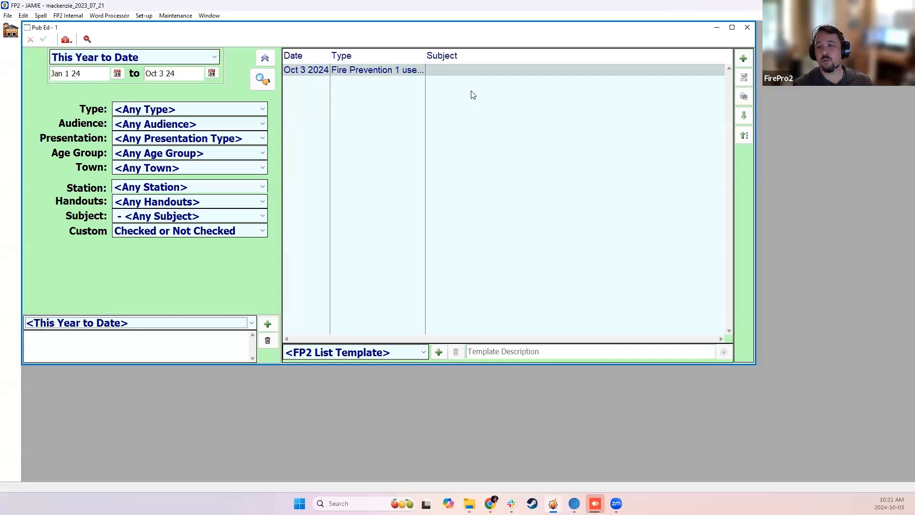
pyautogui.click(220, 168)
pyautogui.click(221, 167)
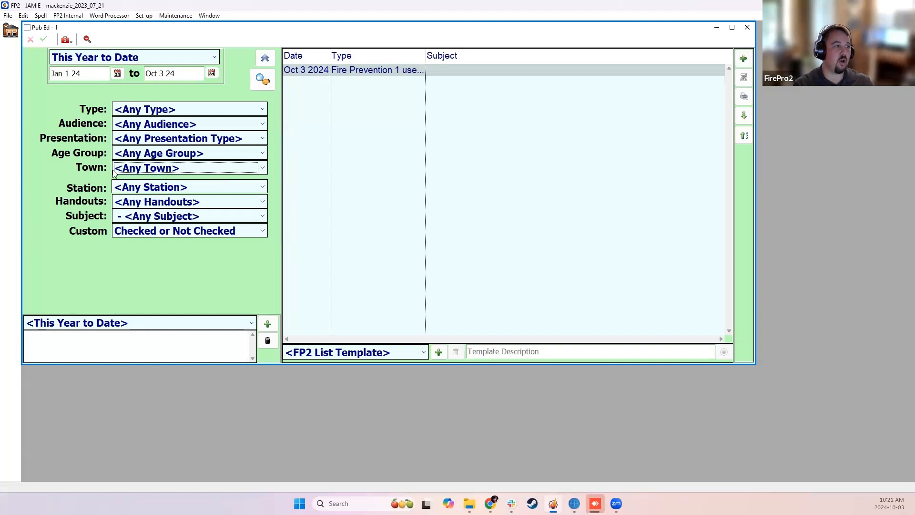
pyautogui.click(164, 169)
pyautogui.click(165, 168)
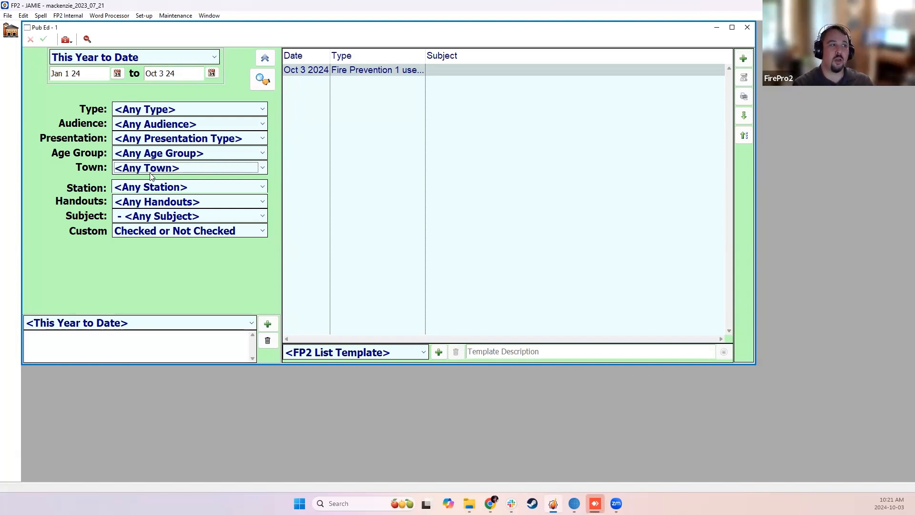
# Open the Oct 3 2024 Pub Ed record and view its linked property's information, returning to the Pub Ed list.
pyautogui.click(381, 73)
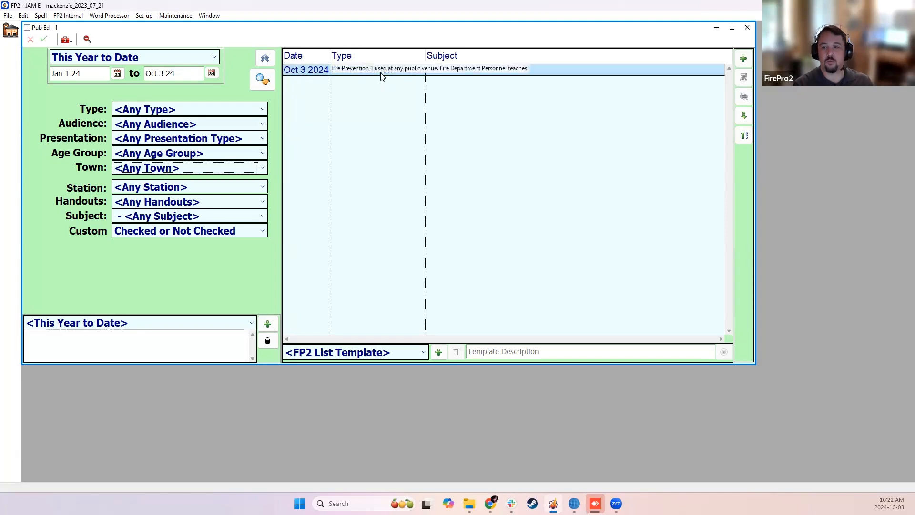
pyautogui.doubleClick(380, 72)
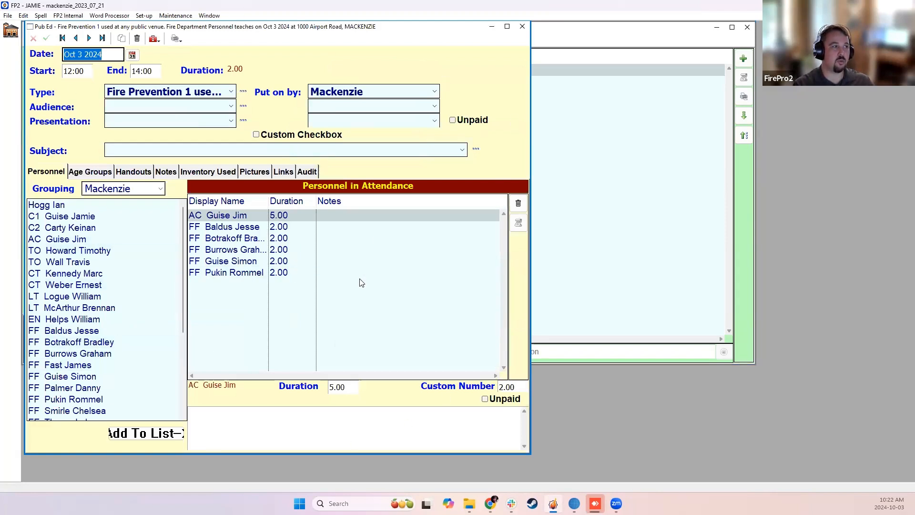
pyautogui.click(157, 42)
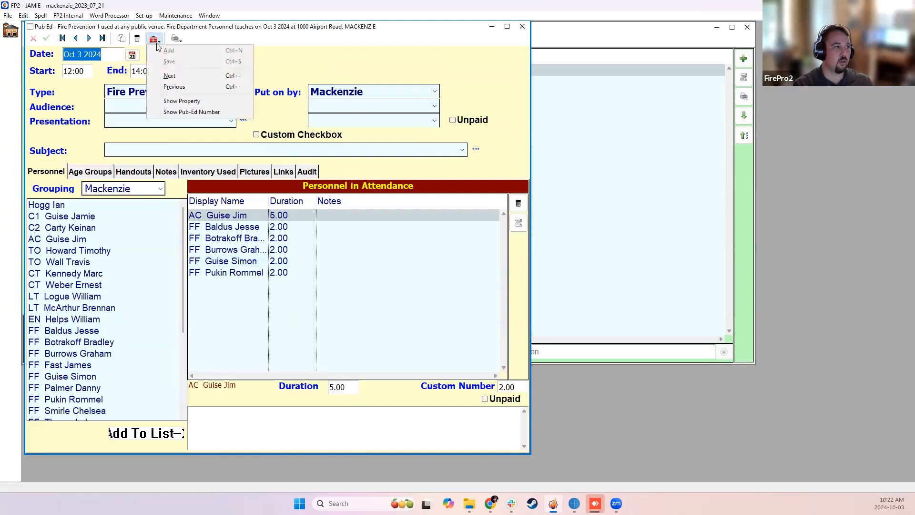
pyautogui.click(184, 101)
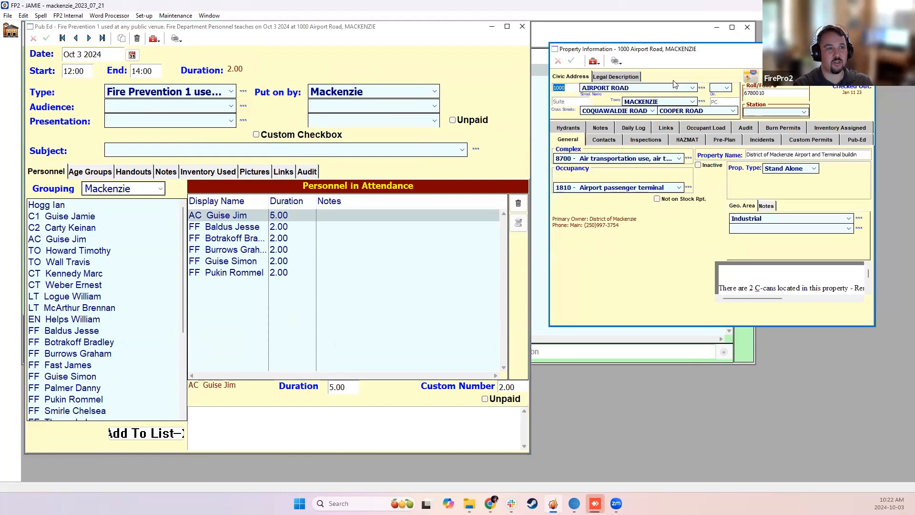
pyautogui.click(573, 87)
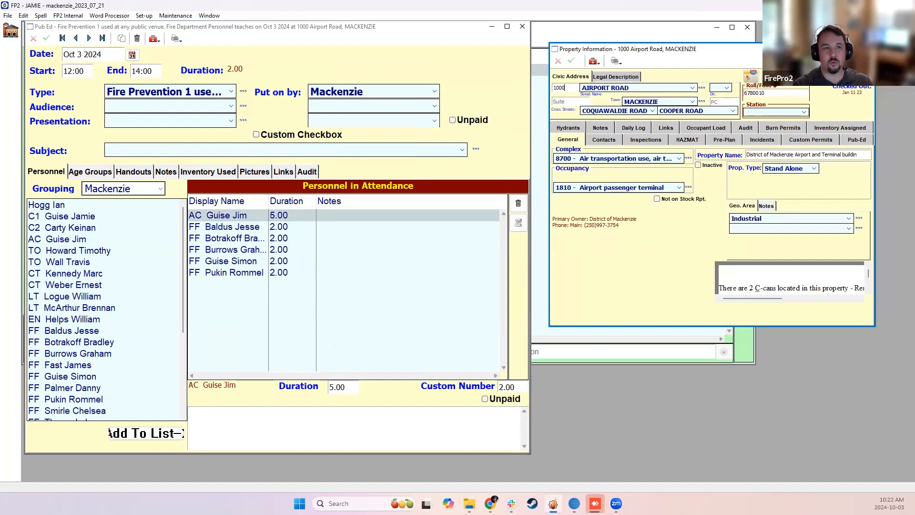
pyautogui.click(867, 49)
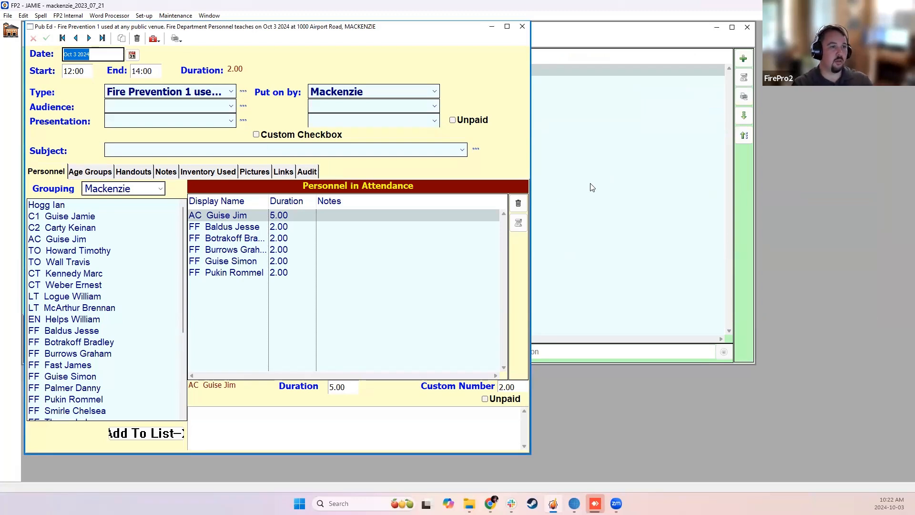
pyautogui.click(612, 177)
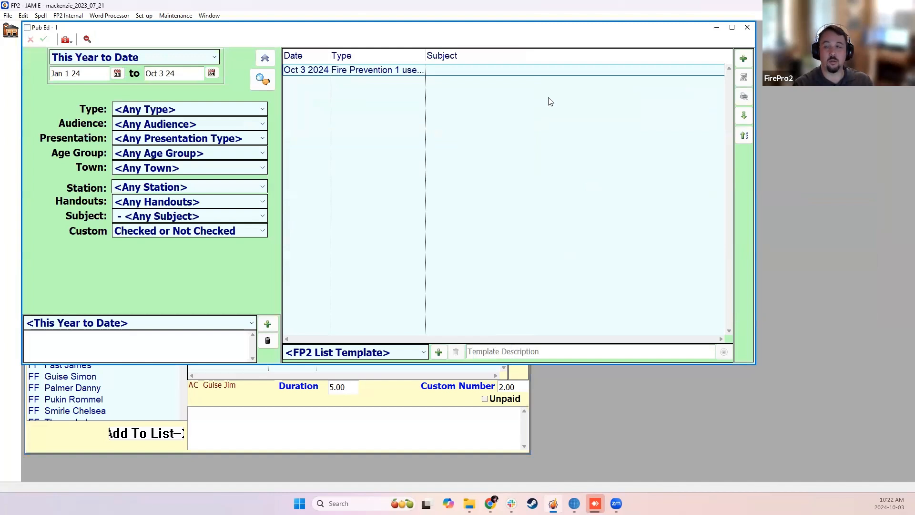